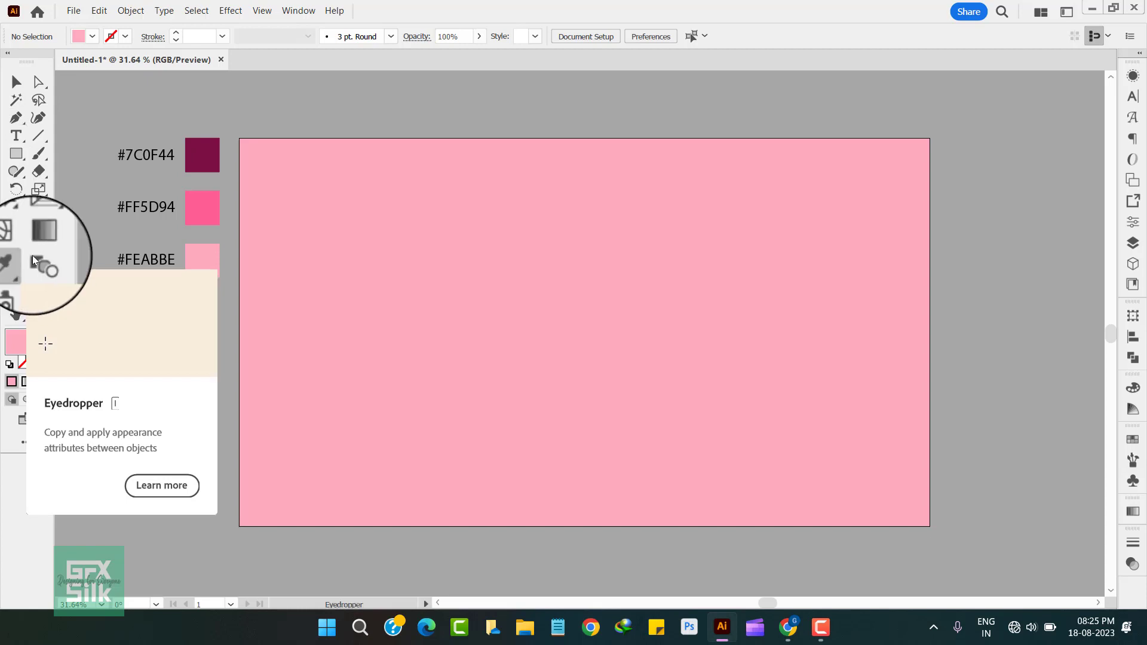
Step: Draw a straight vertical path from the artboard's centre to above its upper edge, with a #FF5D94 stroke and no fill
click(19, 263)
click(201, 193)
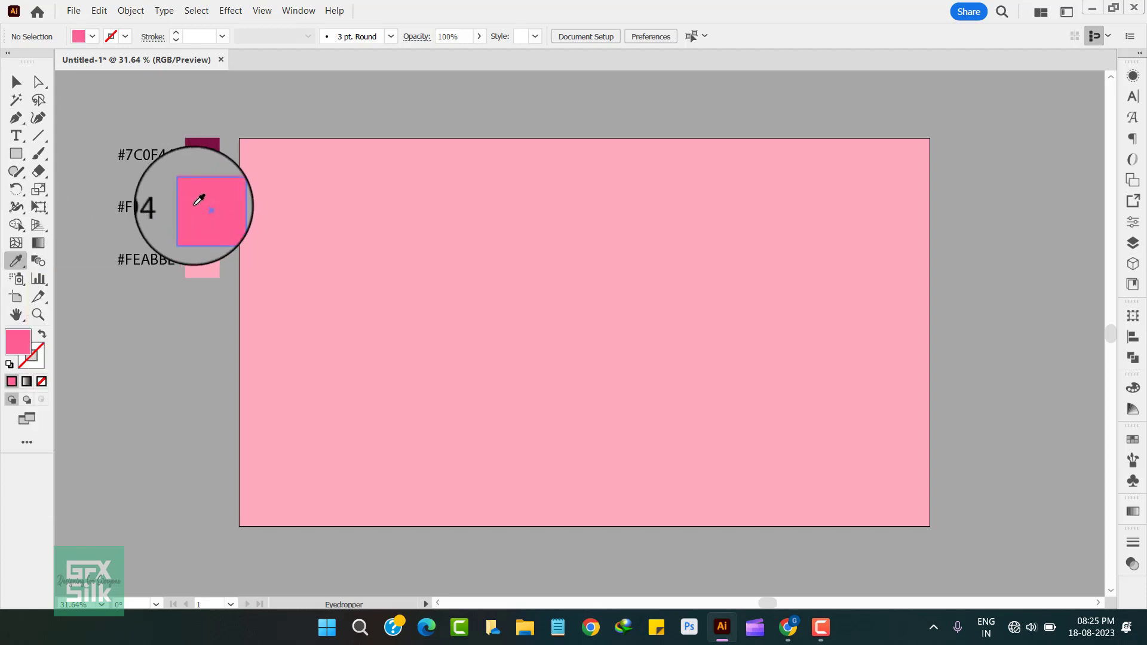
click(42, 334)
click(16, 118)
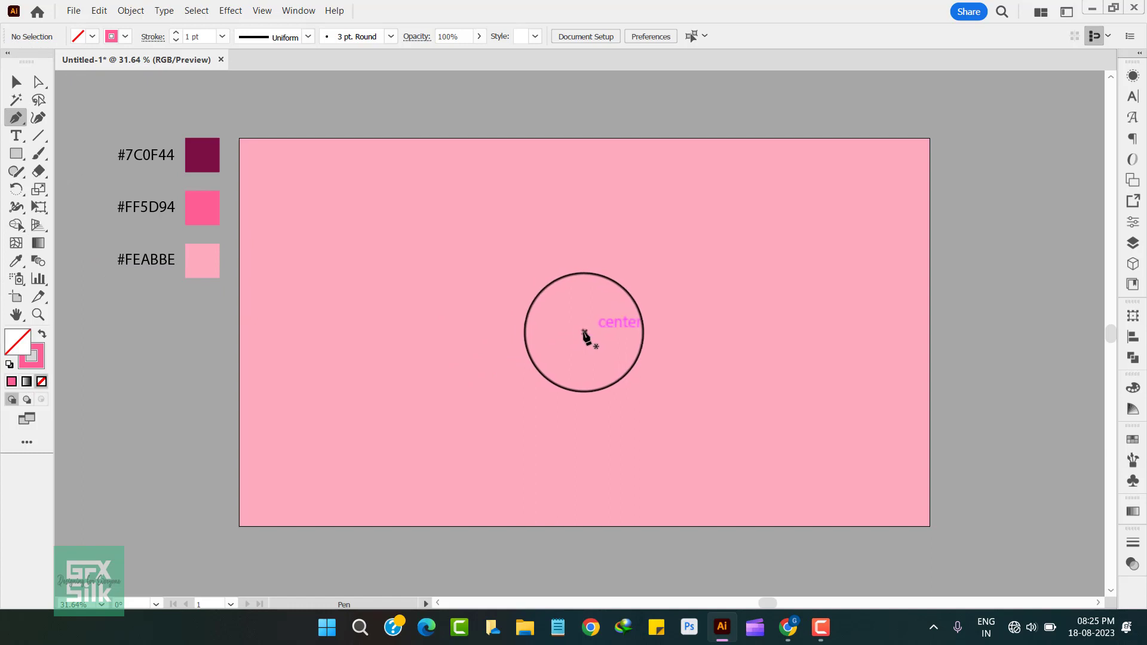
click(584, 332)
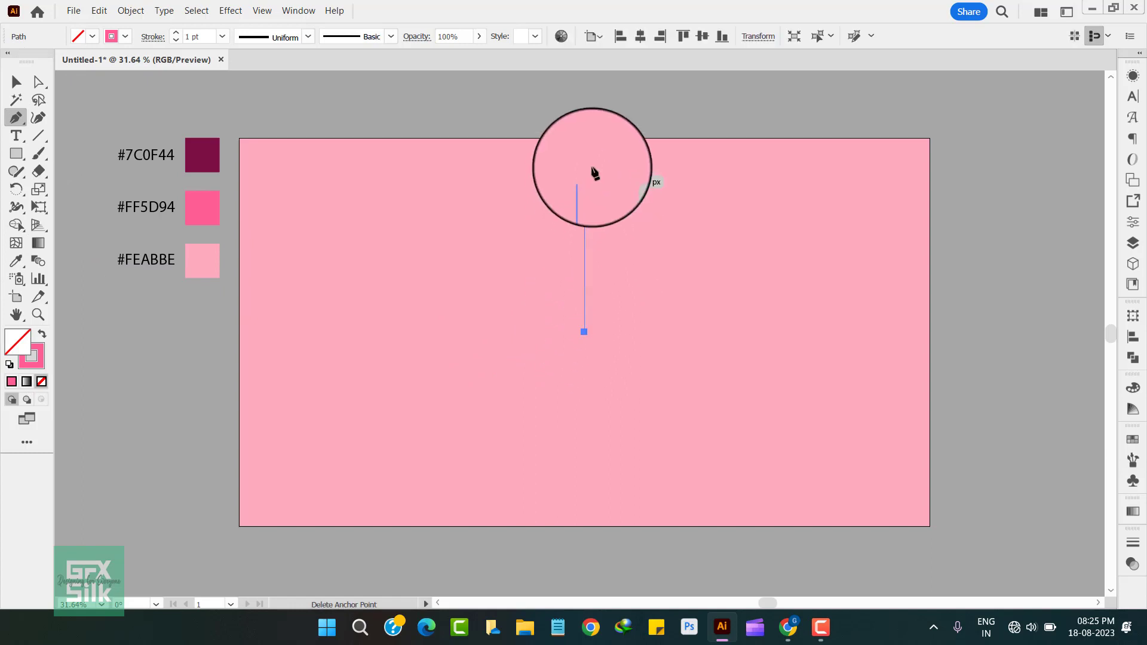
click(584, 97)
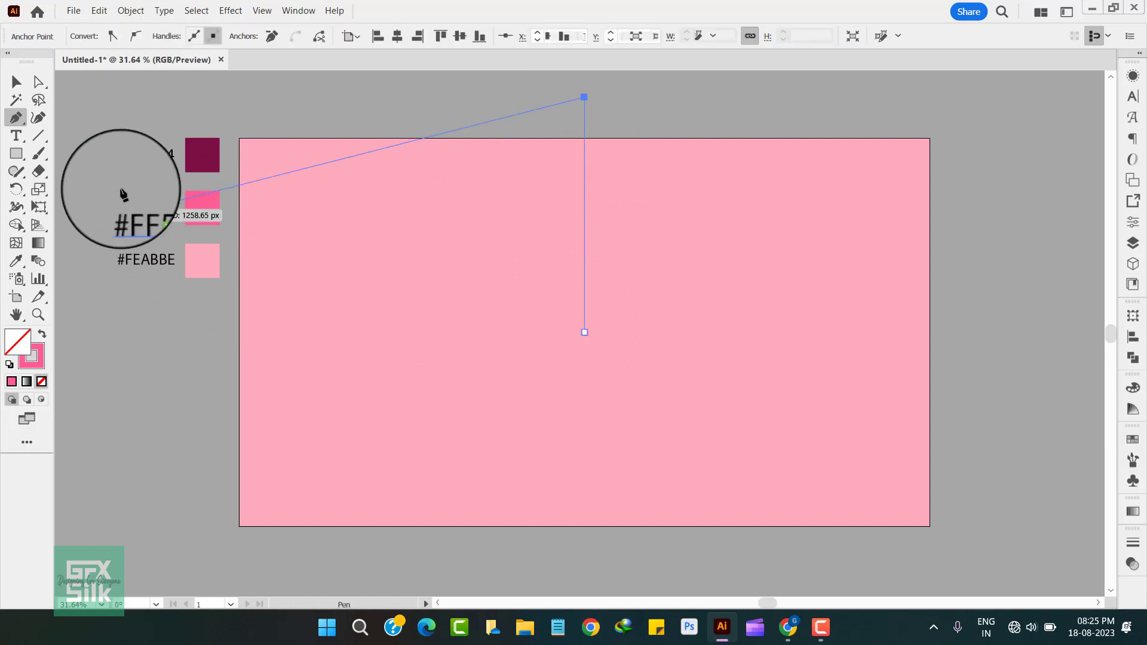
click(16, 82)
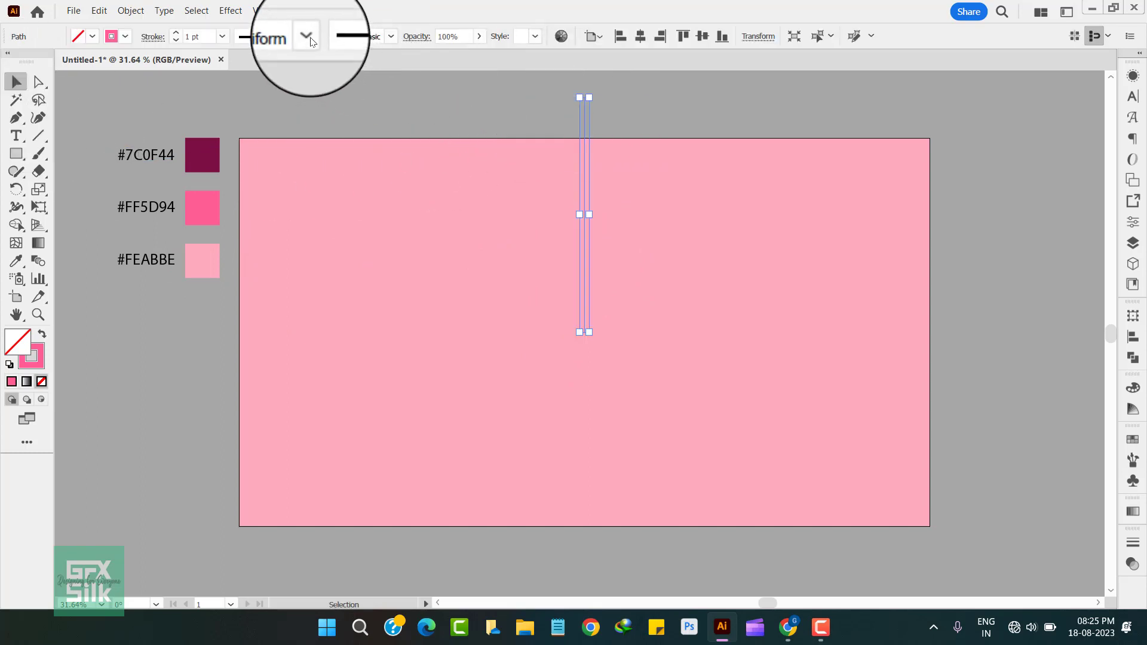
Step: Apply the triangular tapered width profile to the vertical path and set its stroke weight to 73 pt
click(308, 37)
click(269, 159)
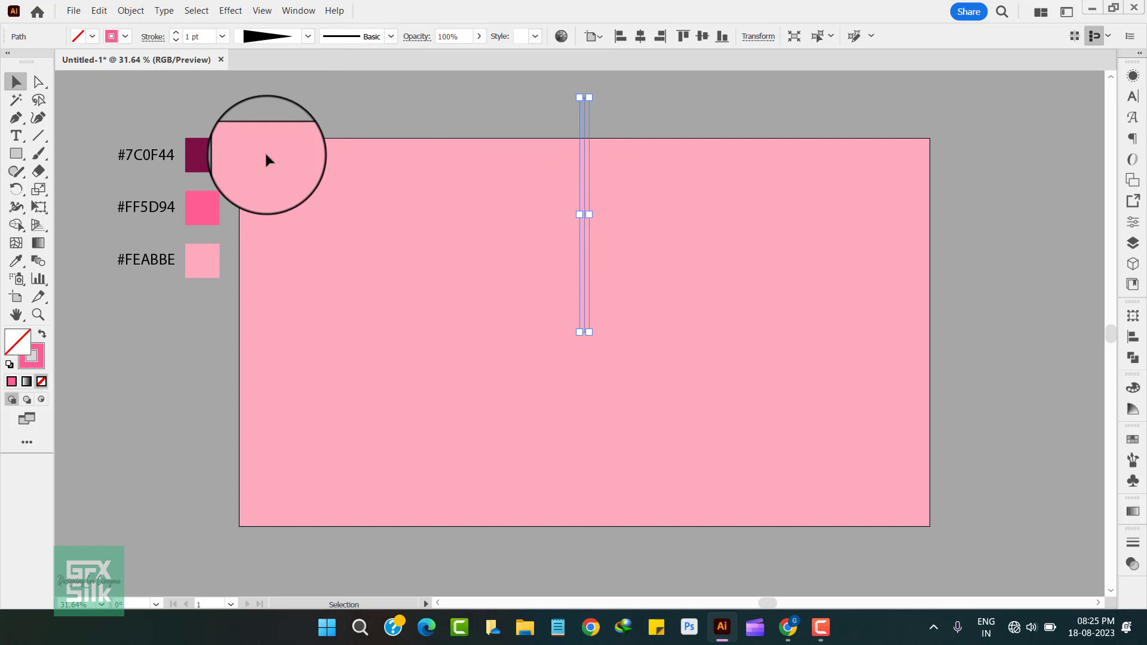
click(177, 34)
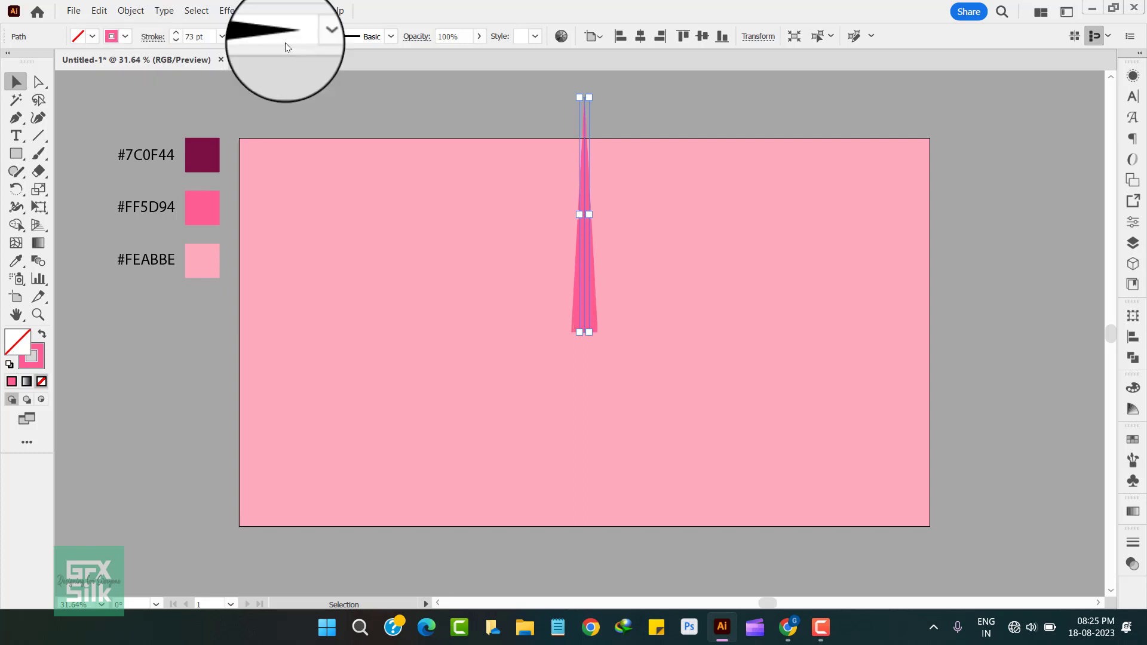
Step: Flip the stroke's width profile along the path so the ray's narrow tip sits at the artboard's centre
click(1133, 545)
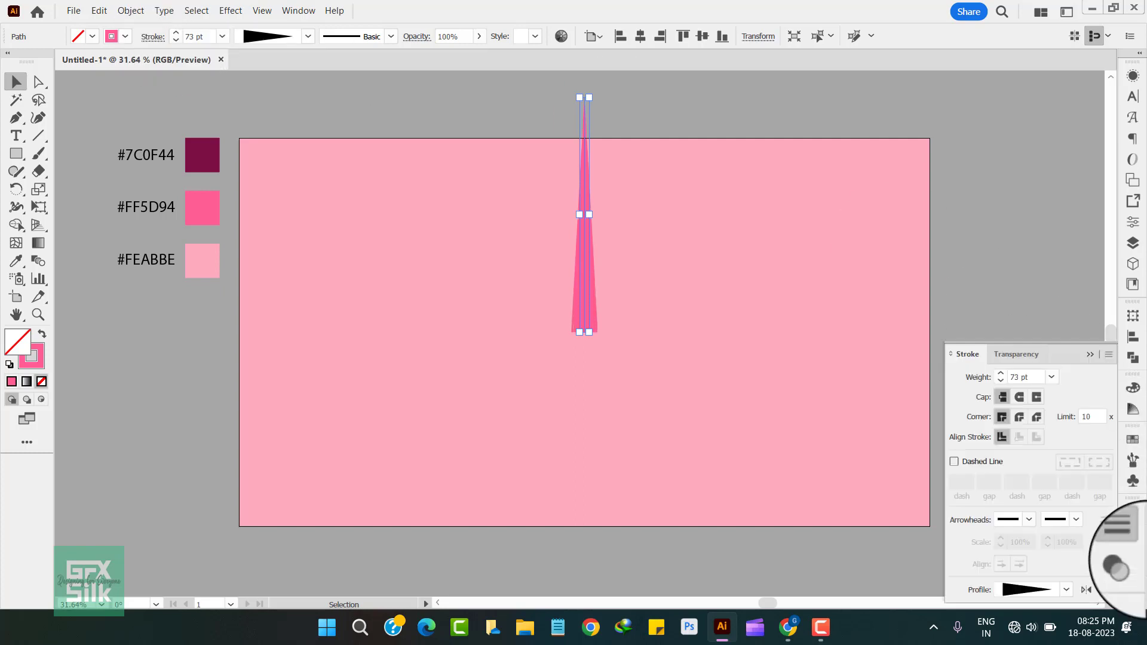
click(1086, 591)
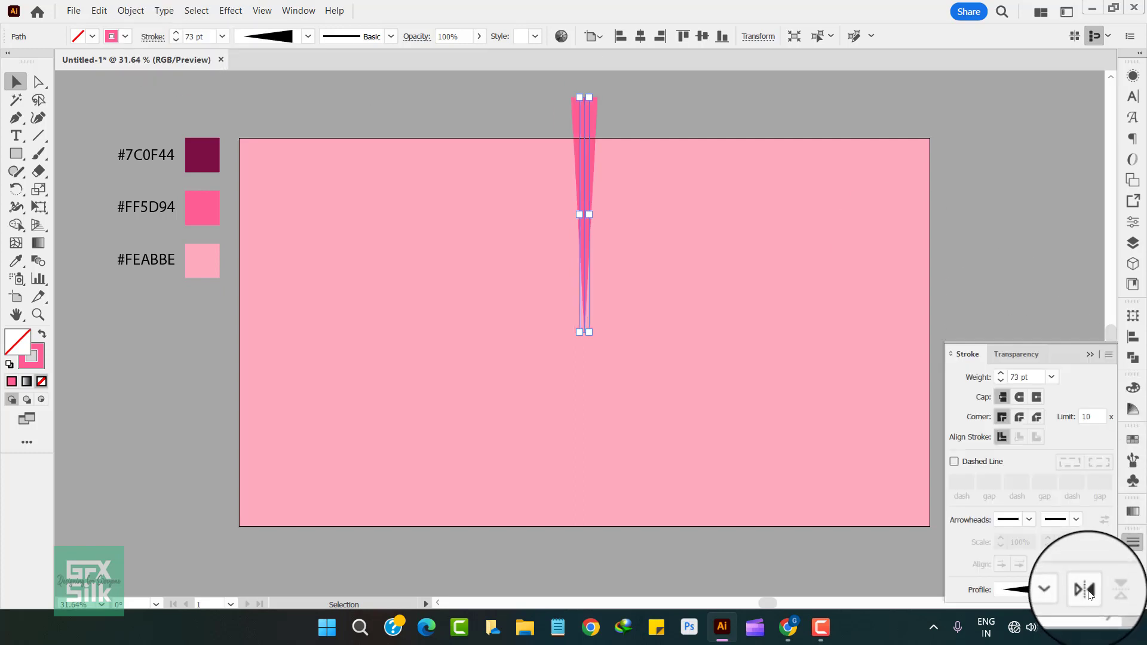
click(1133, 544)
click(1024, 497)
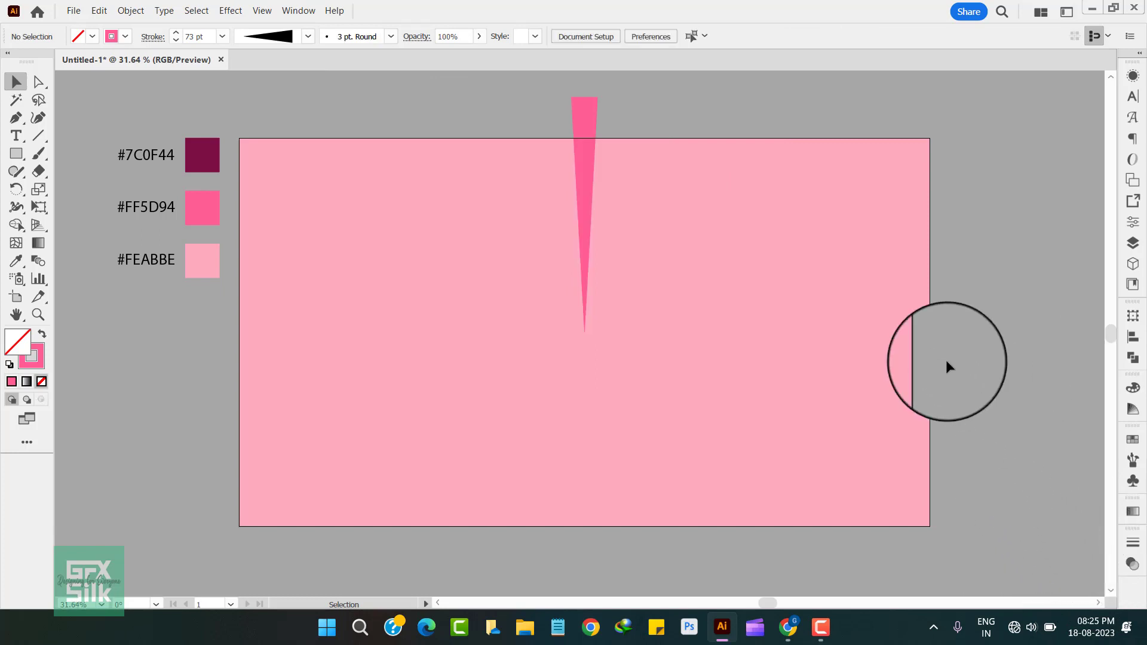
Step: Increase the tapered ray's stroke weight to 80 pt
key(z)
drag(640, 374, 614, 372)
key(space)
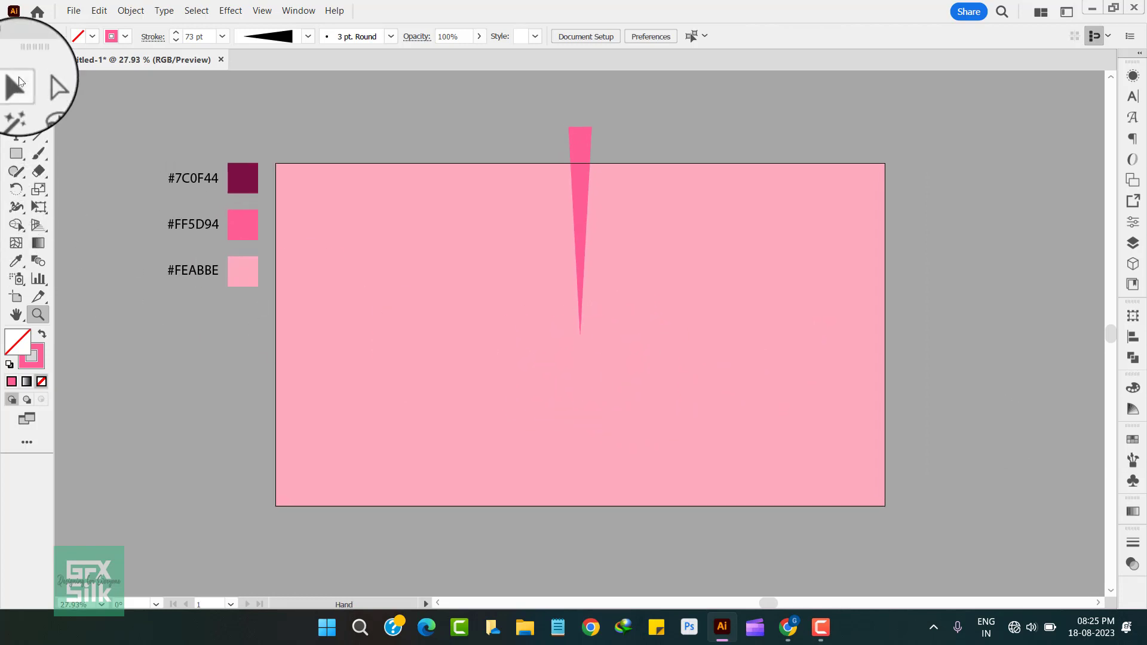
click(581, 146)
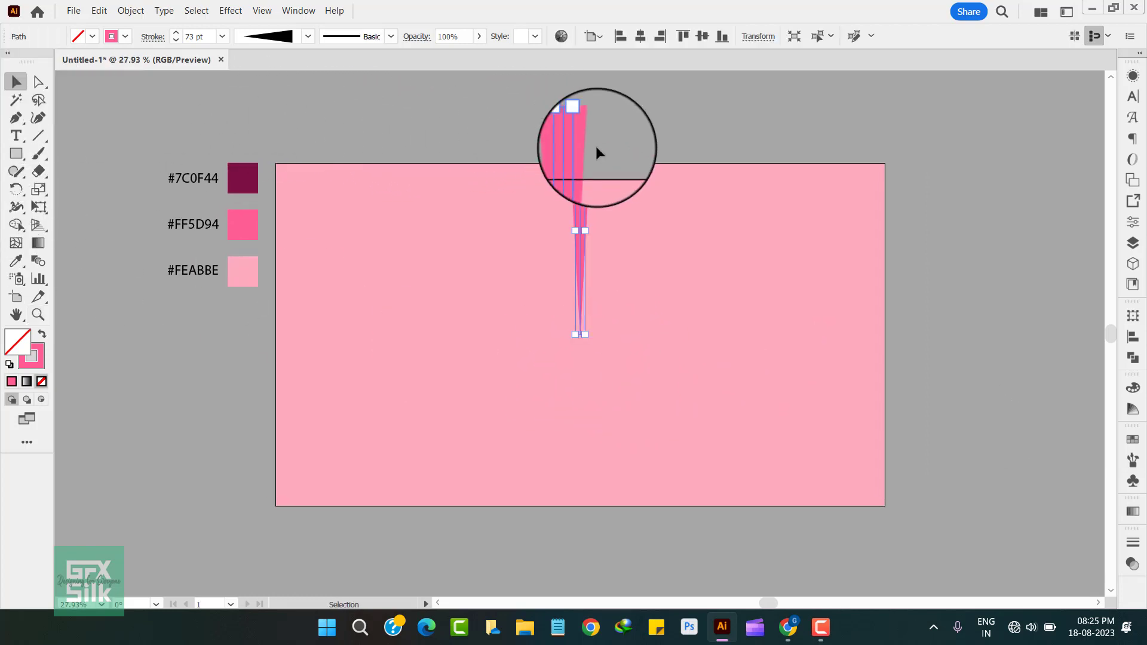
click(175, 33)
click(175, 33)
click(175, 33)
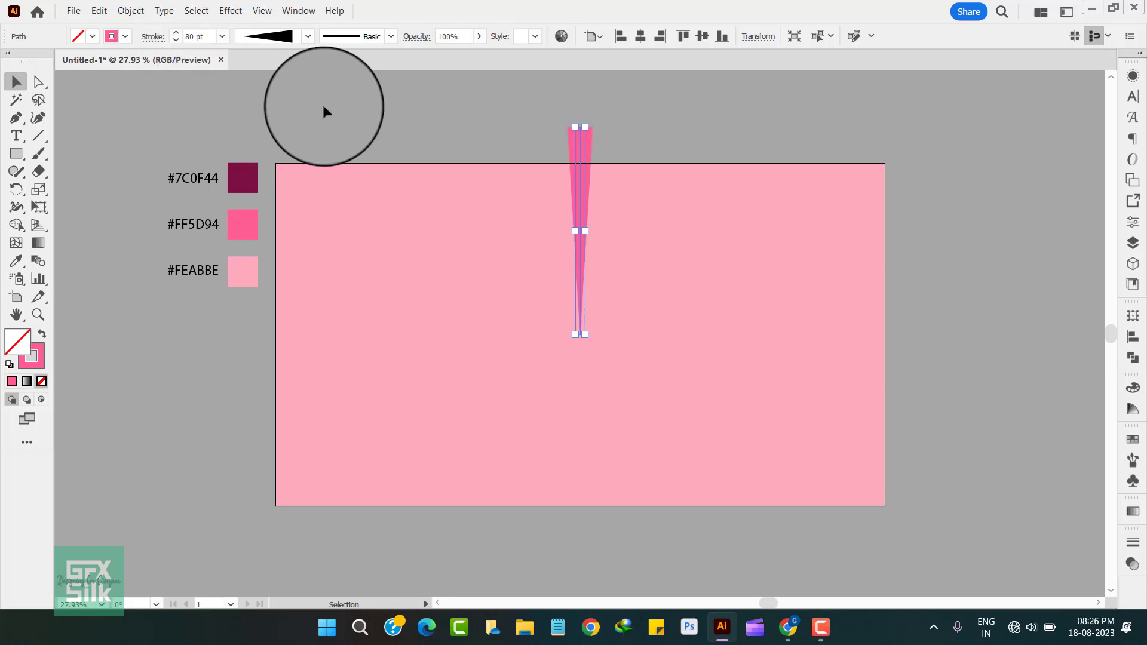
click(442, 115)
Step: Apply a Transform effect to the ray with 19 copies rotated by 360/19 degrees about its bottom-centre reference point
click(579, 140)
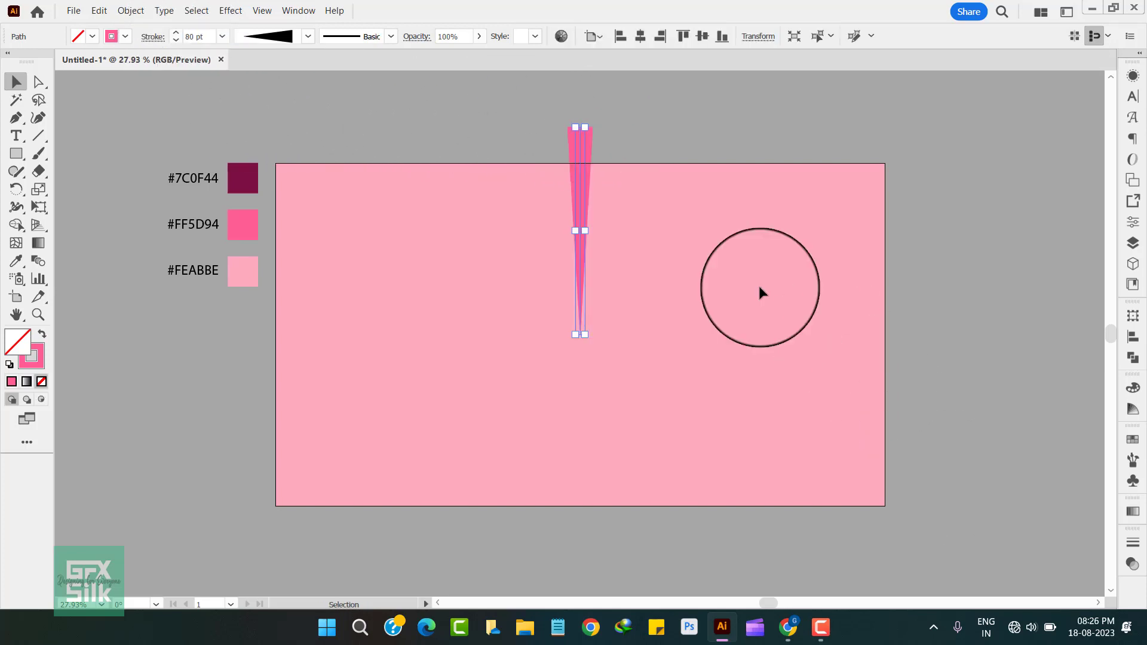
click(231, 10)
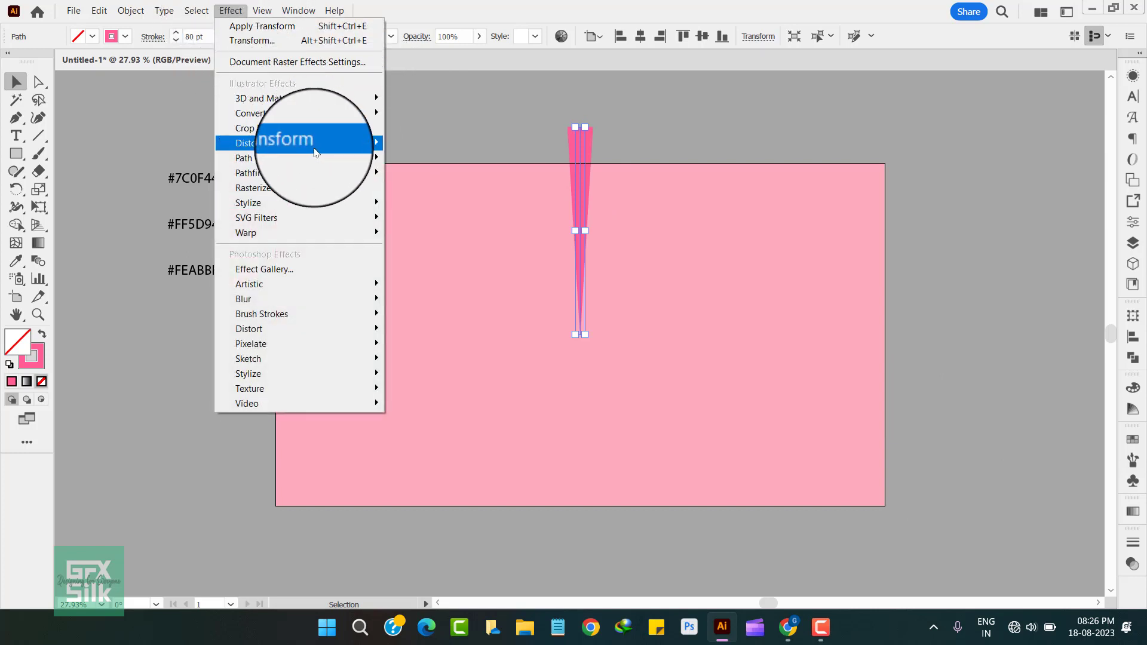
mouse_move(311, 144)
click(422, 191)
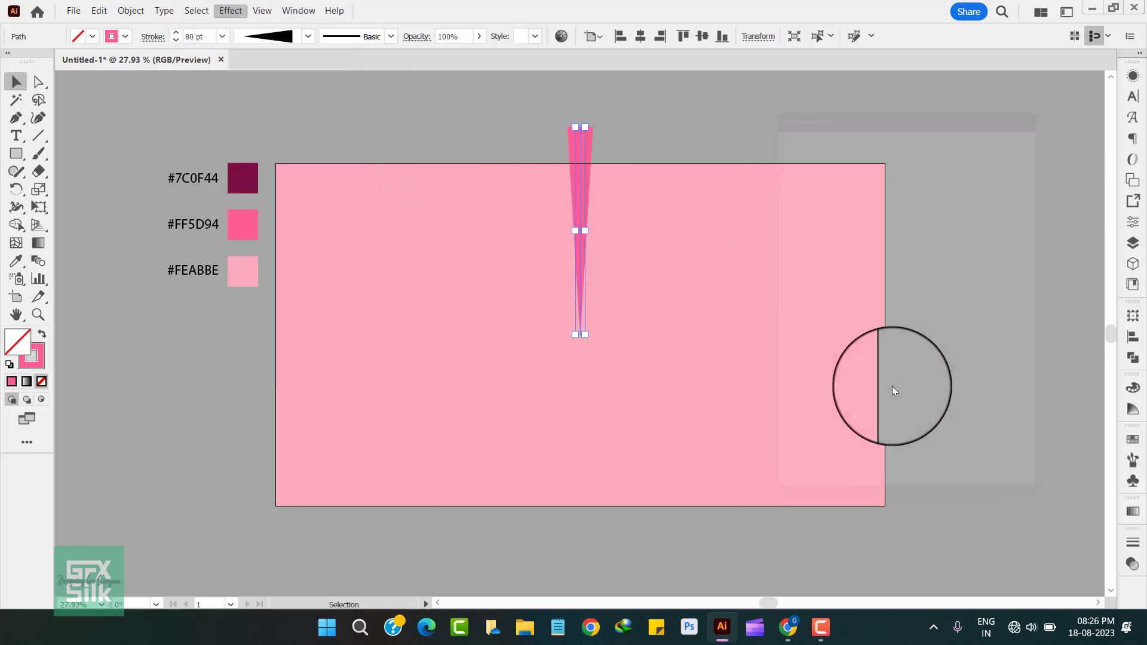
drag(941, 449, 899, 454)
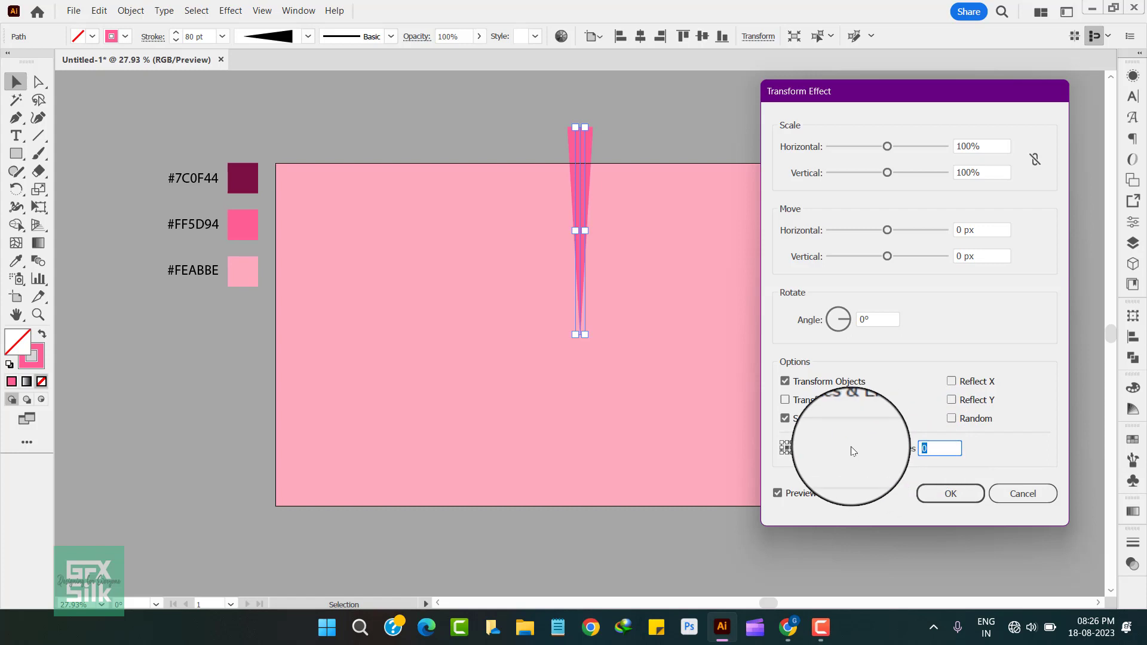
text(19)
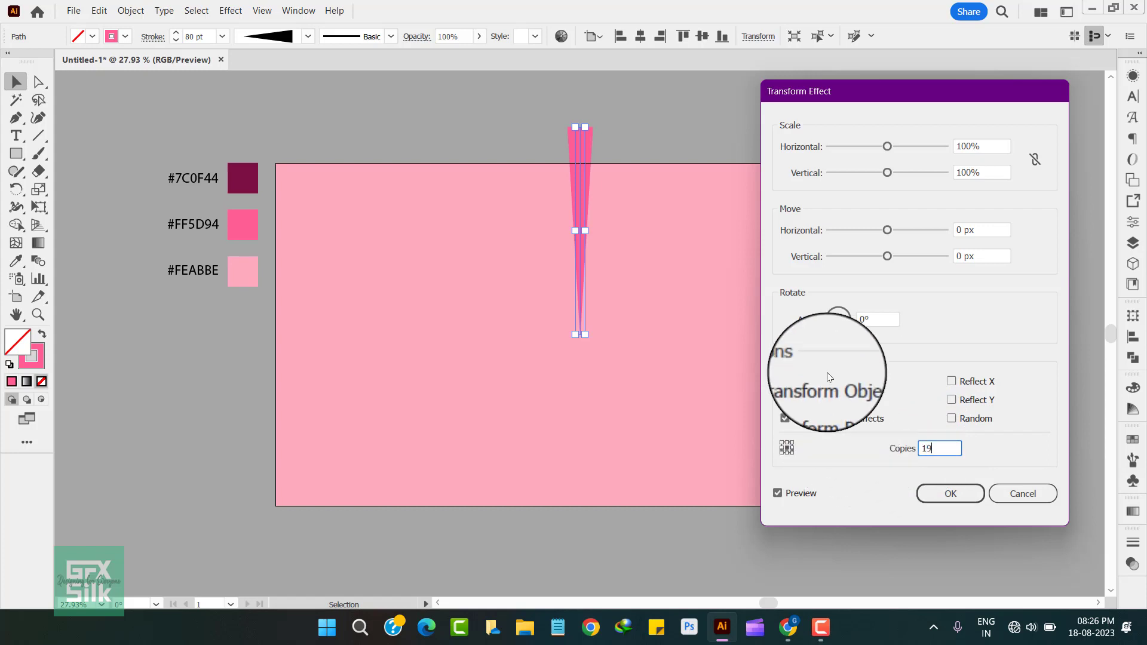
click(877, 320)
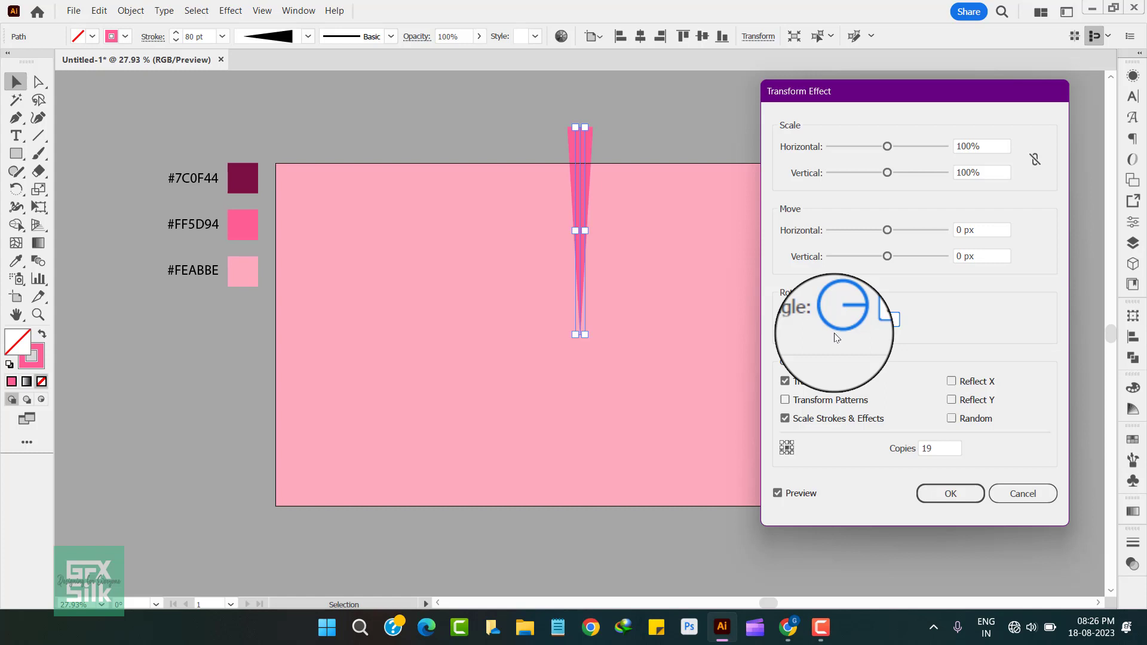
text(360/19)
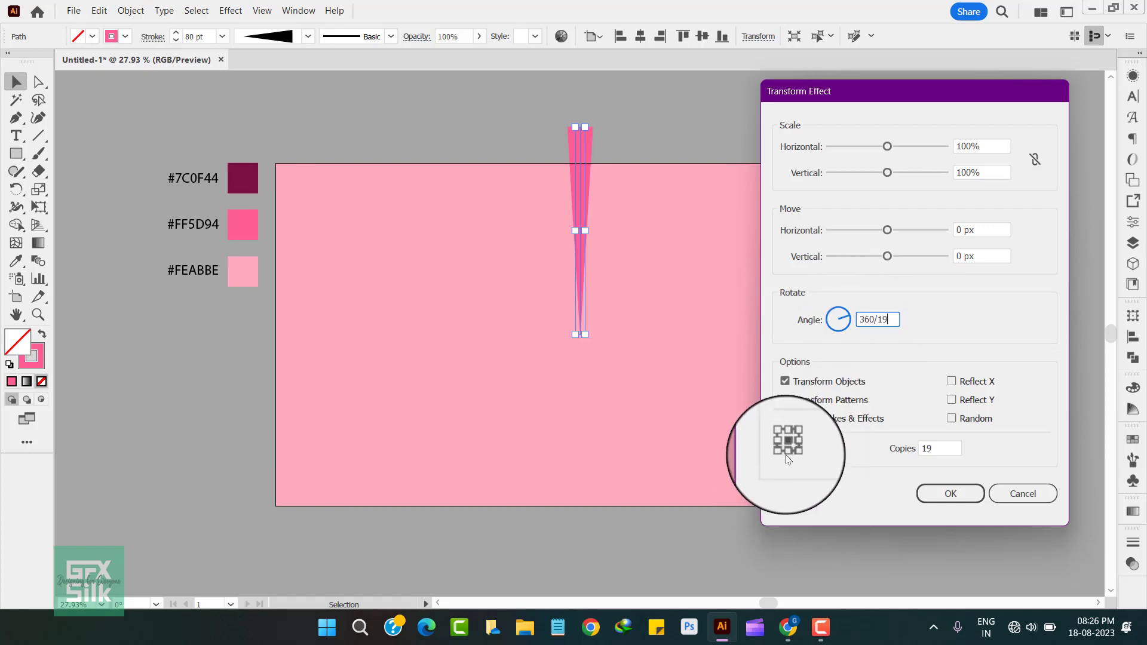
click(955, 493)
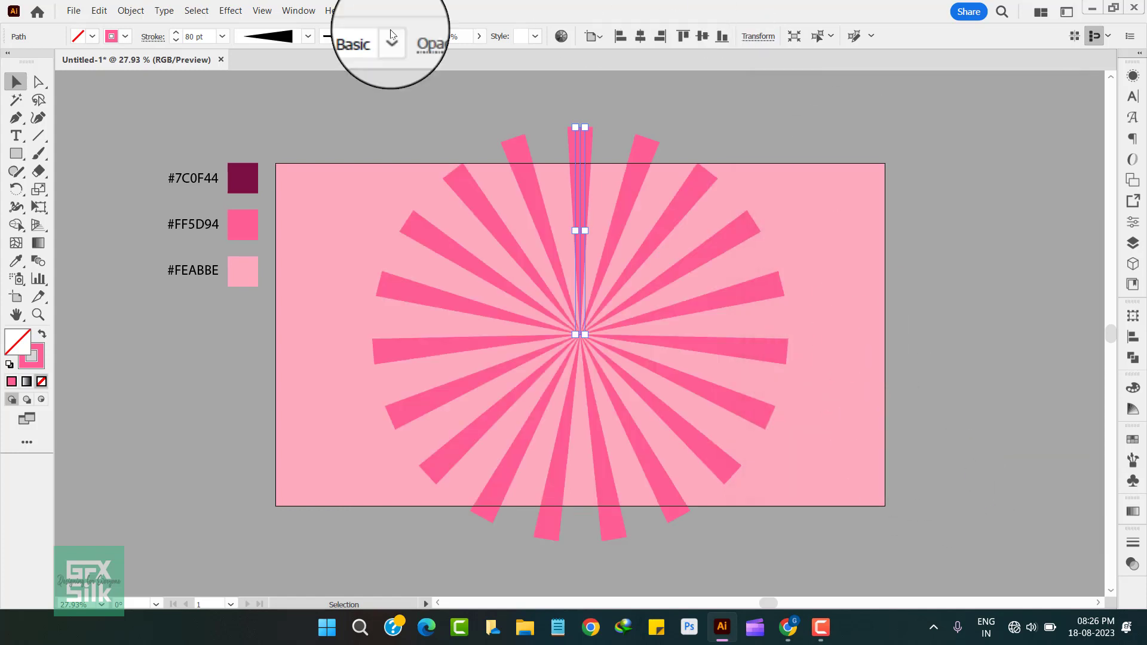
Step: Expand the ray burst's appearance and enlarge it proportionally from its centre until it extends past all artboard edges
click(138, 12)
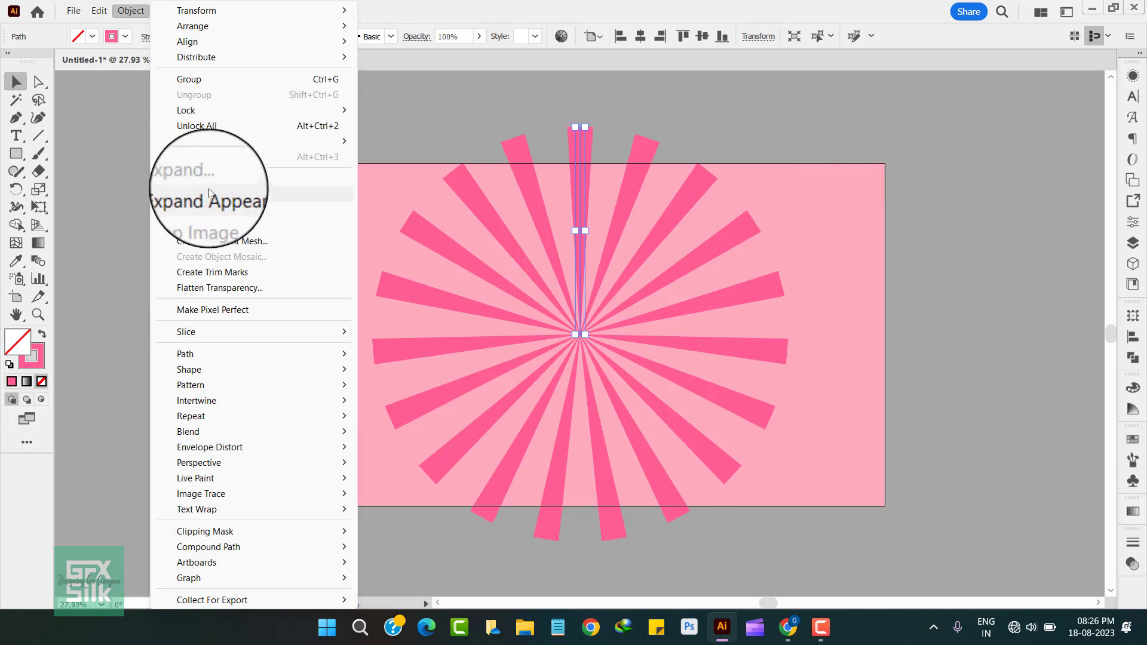
click(180, 193)
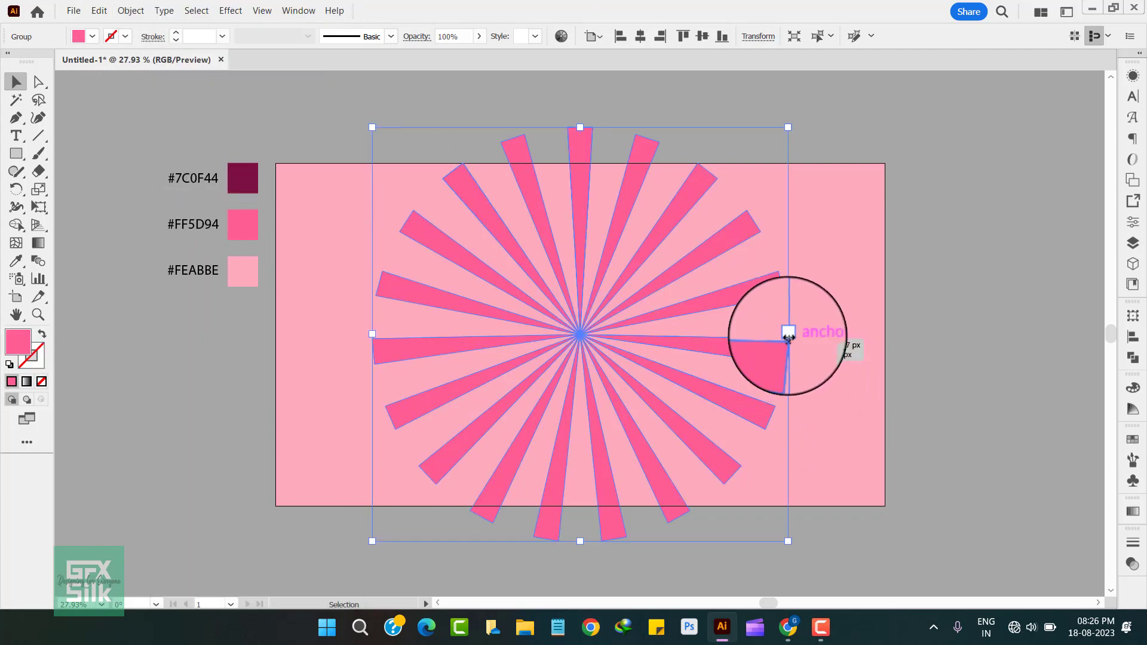
drag(789, 337, 966, 388)
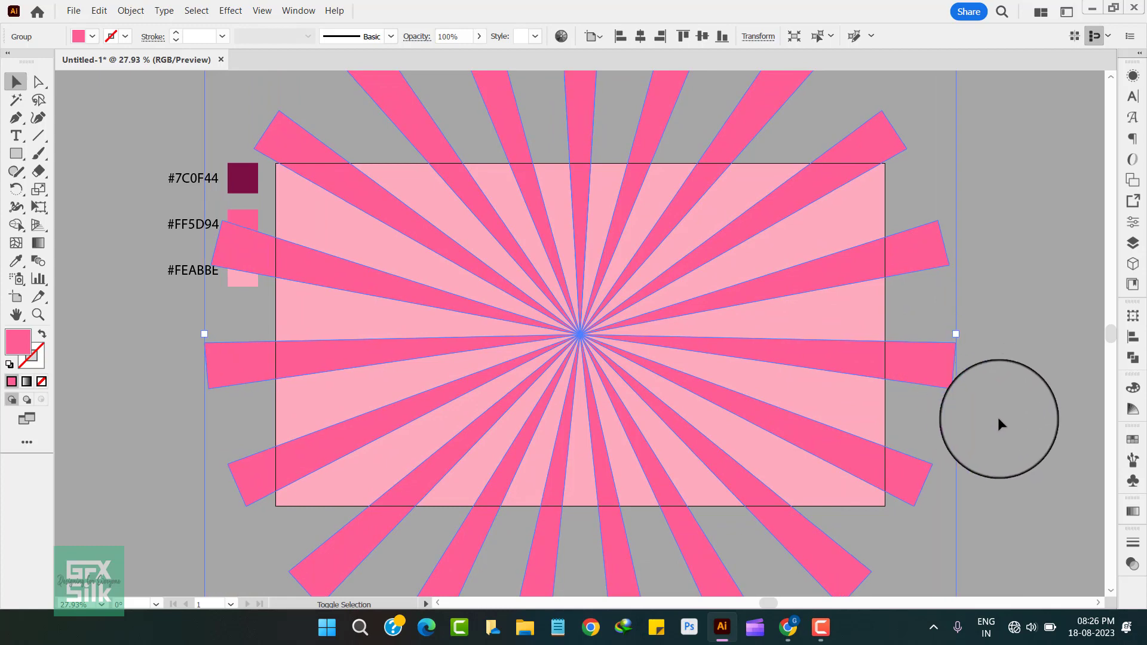
click(1019, 428)
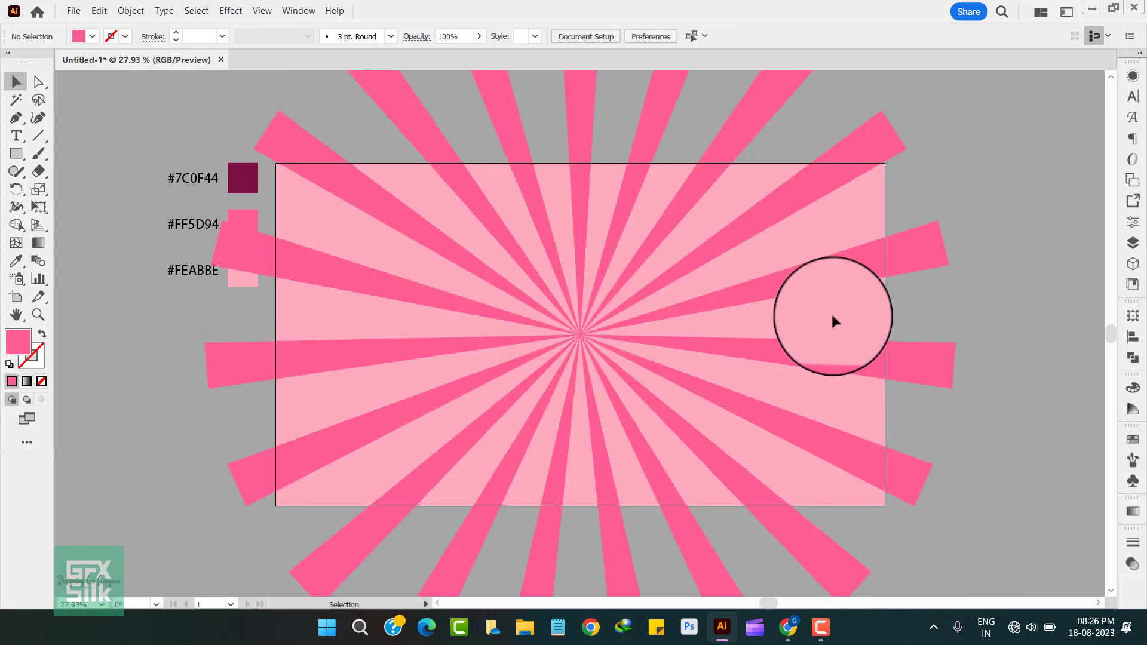
Step: Unlock all locked objects in the document and clear the selection
click(130, 10)
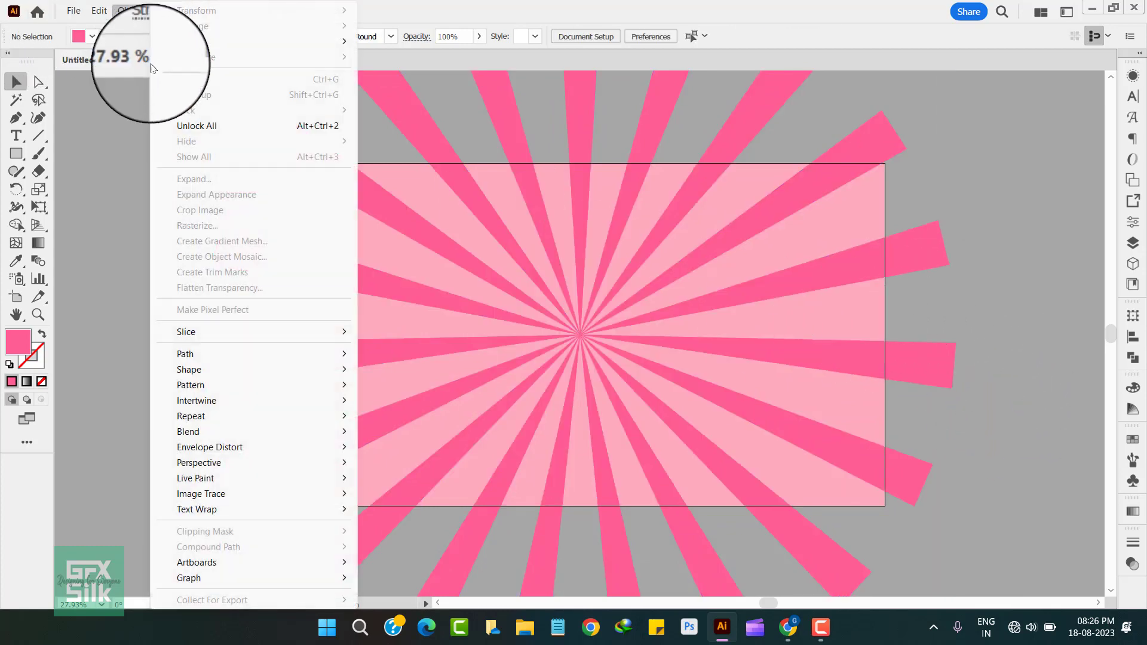
click(188, 127)
click(108, 119)
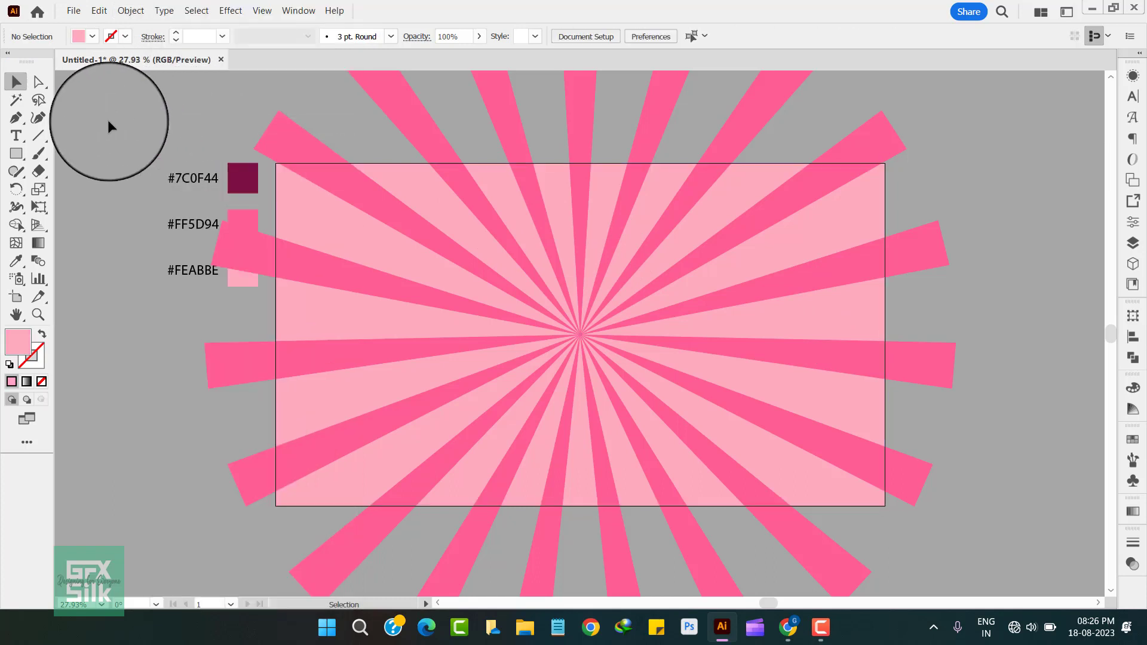
Step: Copy the light pink background rectangle, paste it in front in the same place, and bring the copy to the front
click(328, 236)
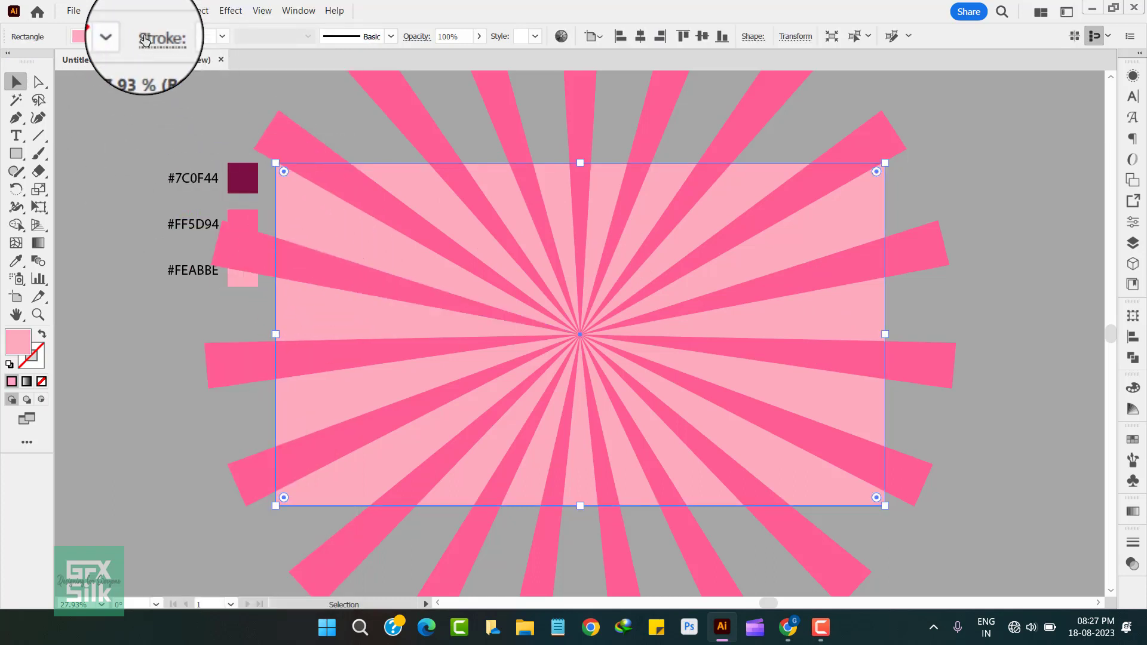
click(108, 12)
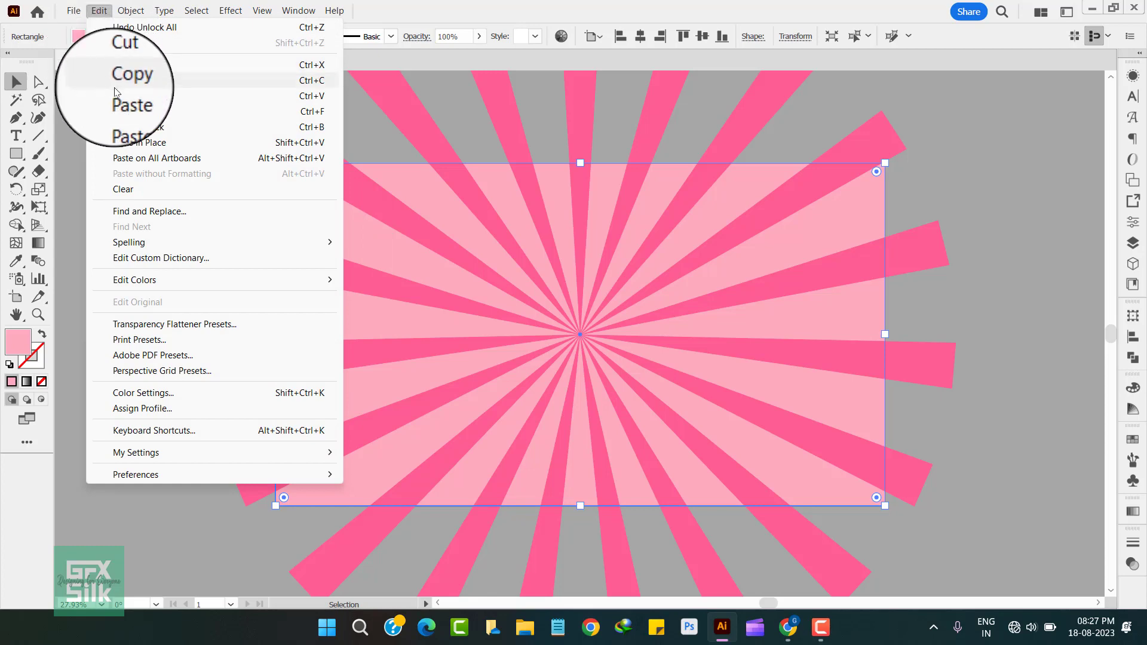
click(117, 80)
click(104, 12)
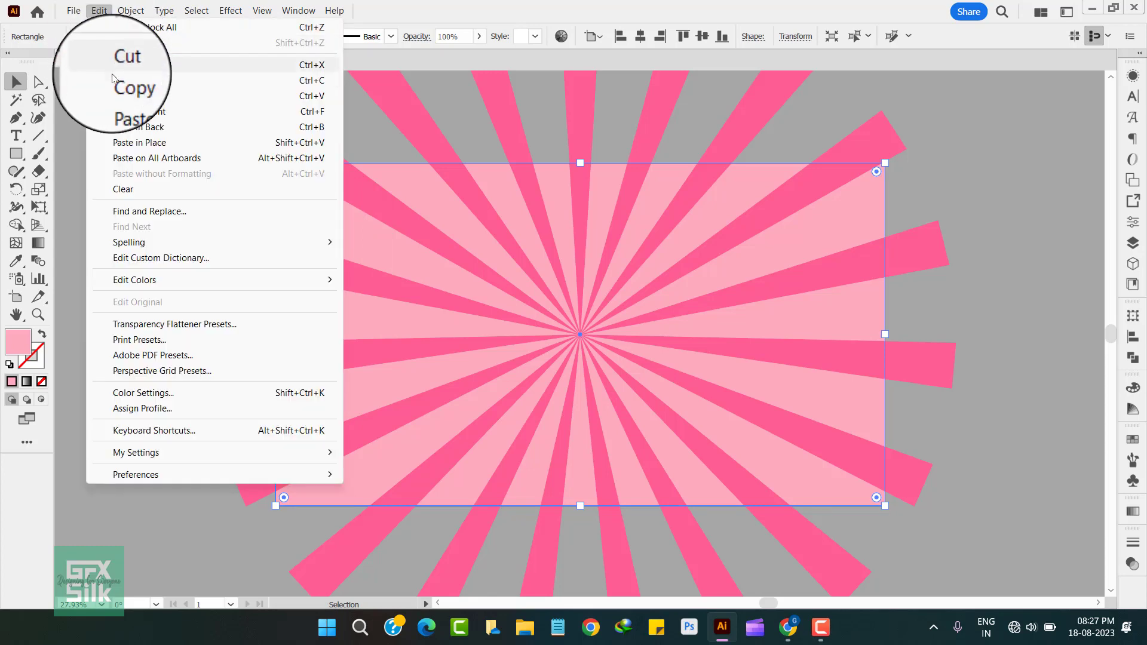
click(115, 109)
right_click(327, 230)
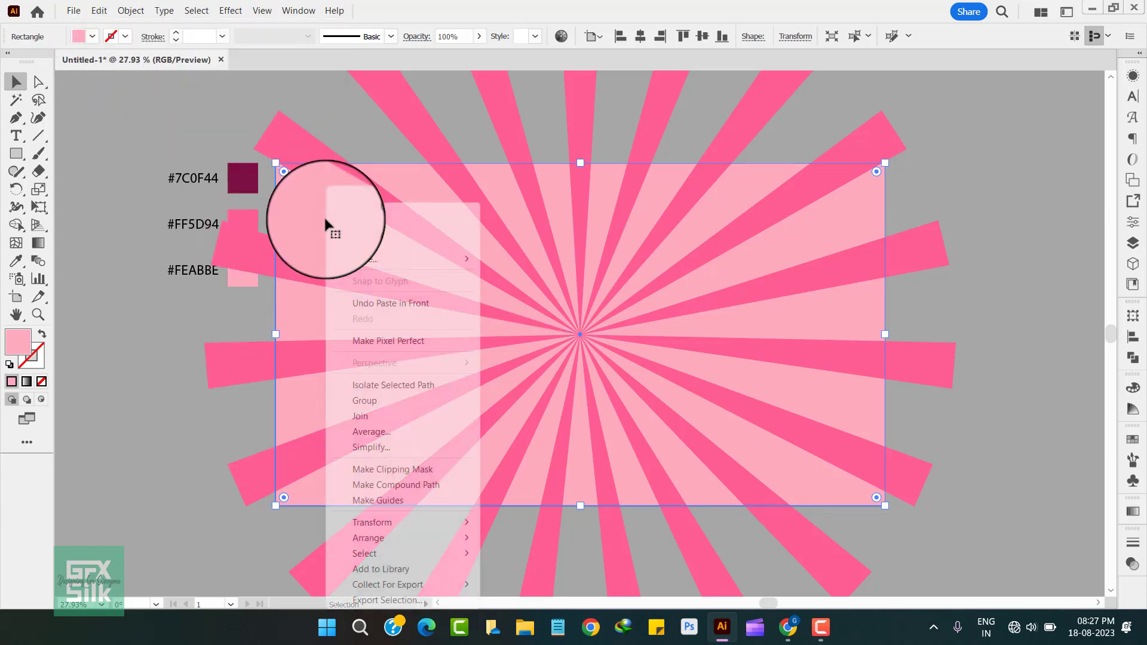
mouse_move(427, 543)
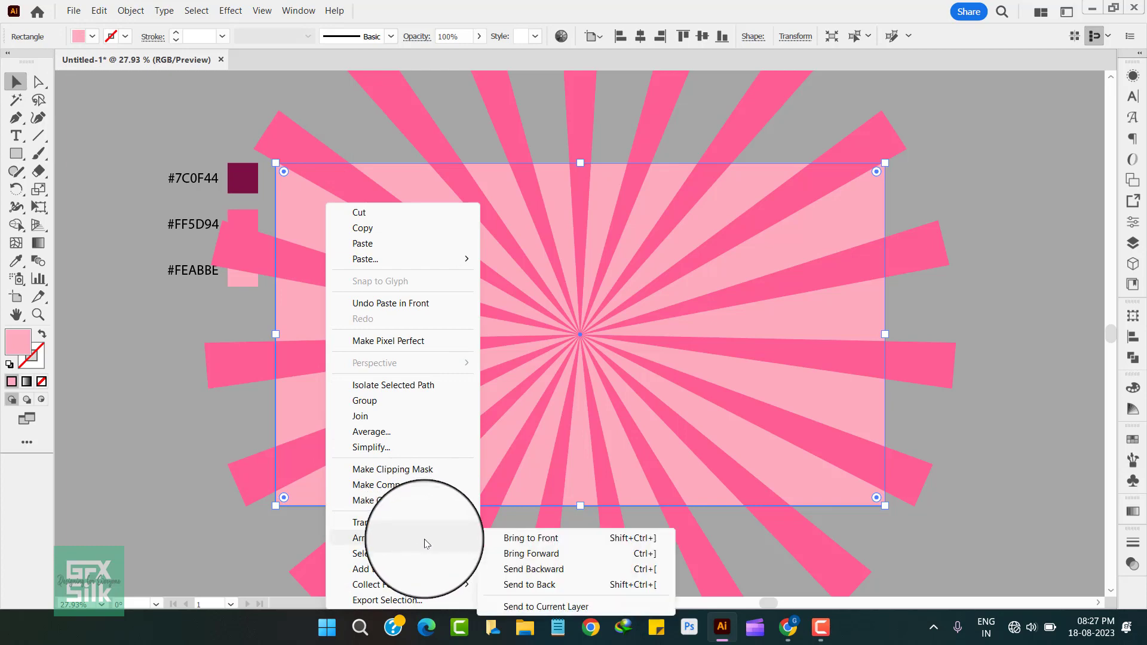
click(508, 538)
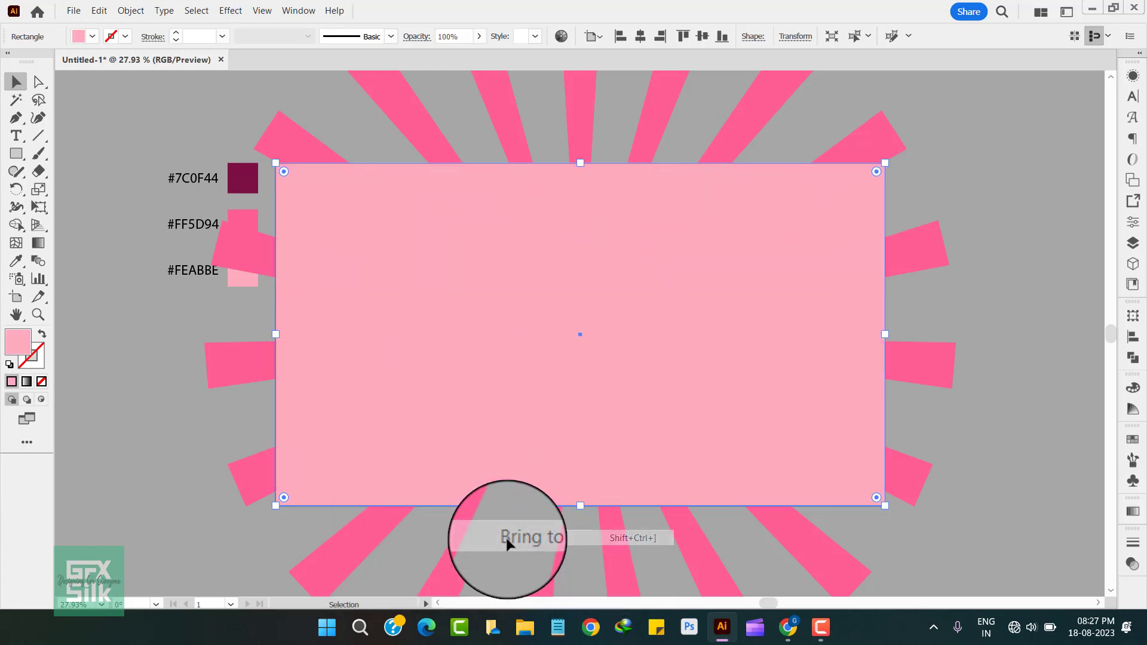
Step: Clip the ray burst to the artboard area by making a clipping mask with the front rectangle
shift+click(397, 102)
right_click(438, 276)
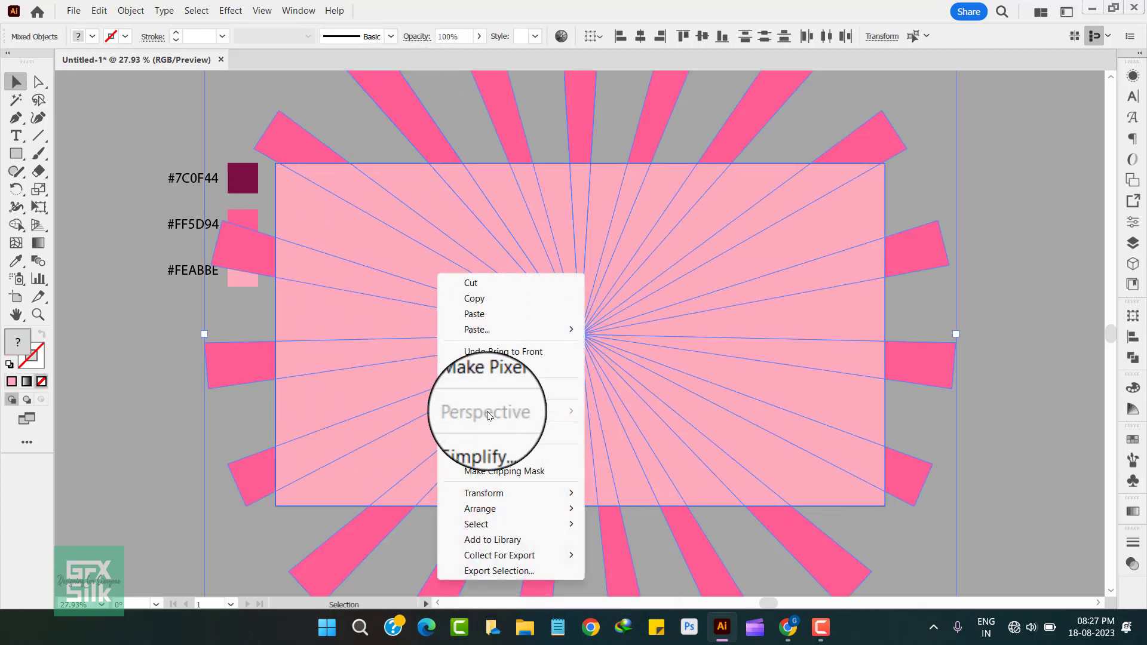
click(500, 471)
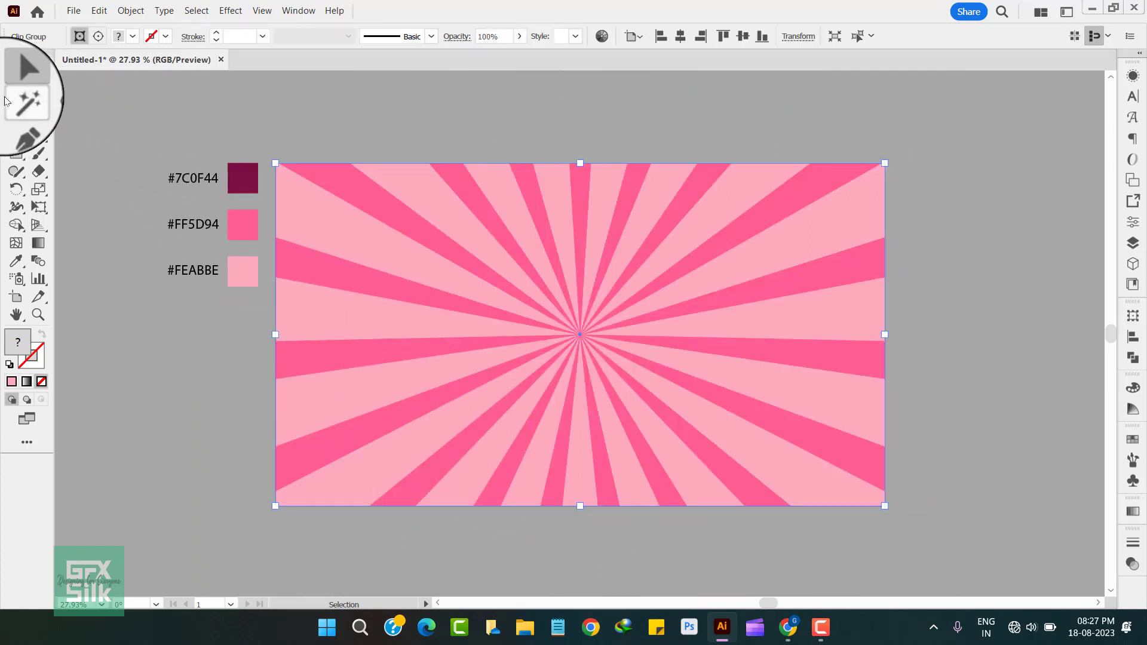
Step: Select the sunburst and background artwork on the artboard and lock it
click(166, 108)
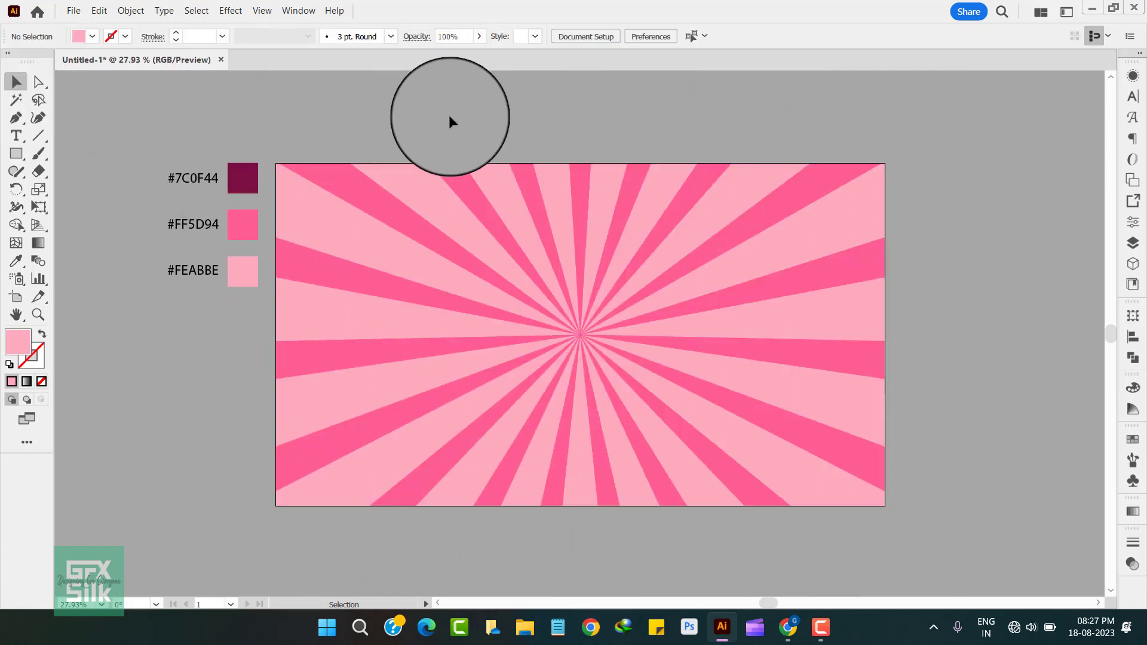
click(709, 412)
click(131, 11)
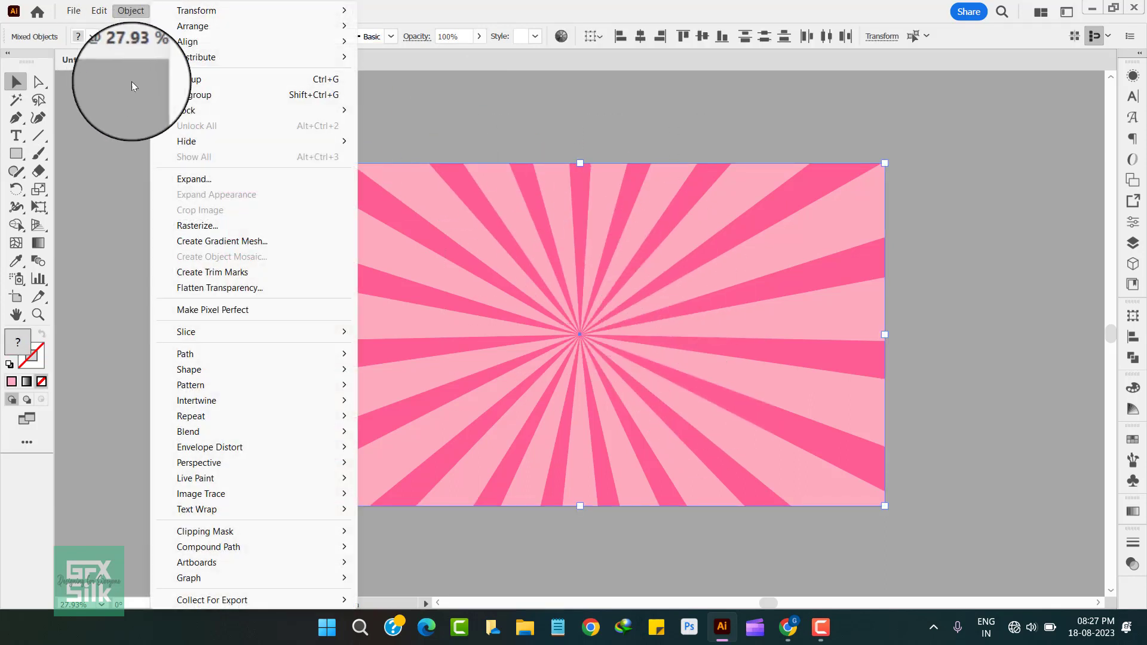
mouse_move(235, 112)
click(374, 109)
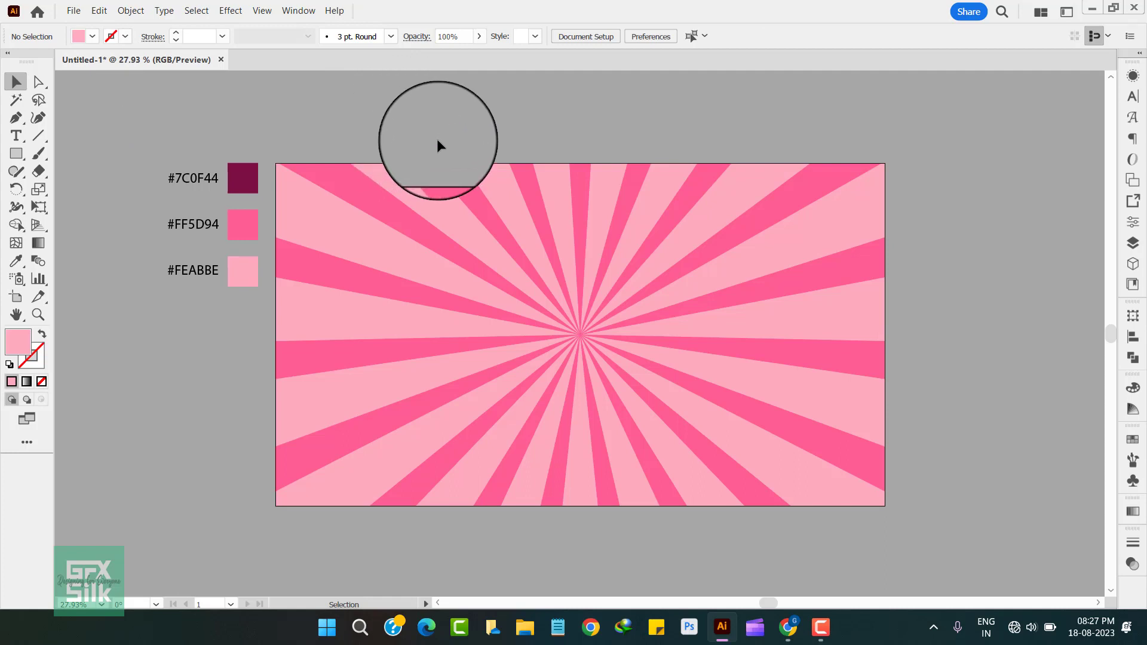
Step: Add the text "Franky", scale it up to about 306 pt and move it to the middle of the artboard
click(15, 136)
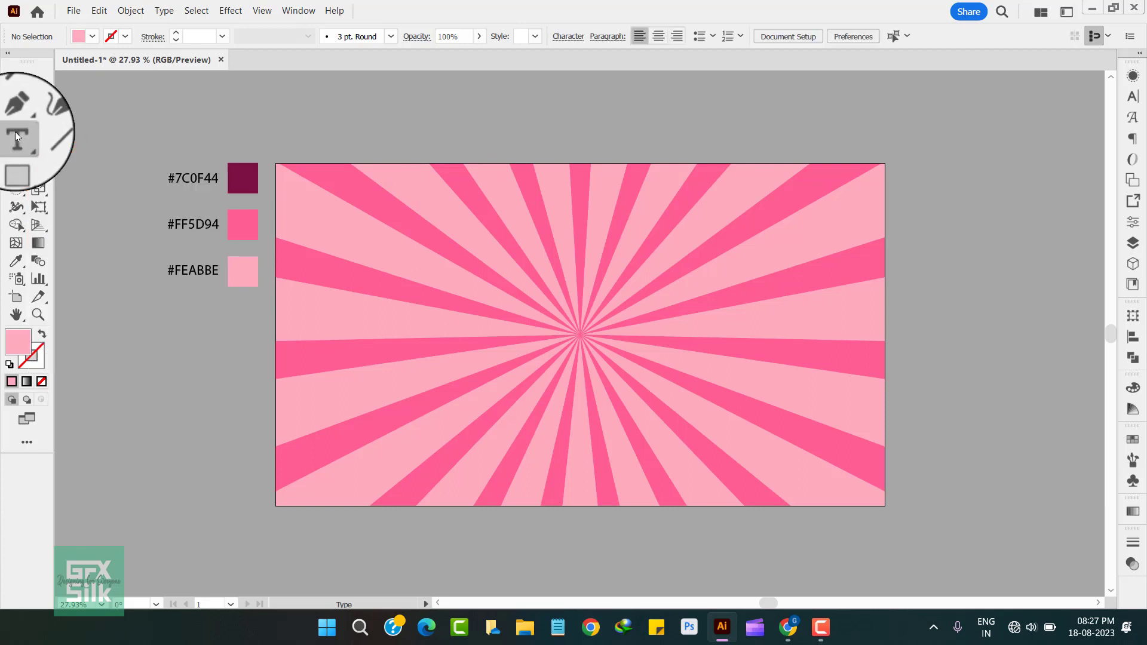
drag(15, 136, 66, 135)
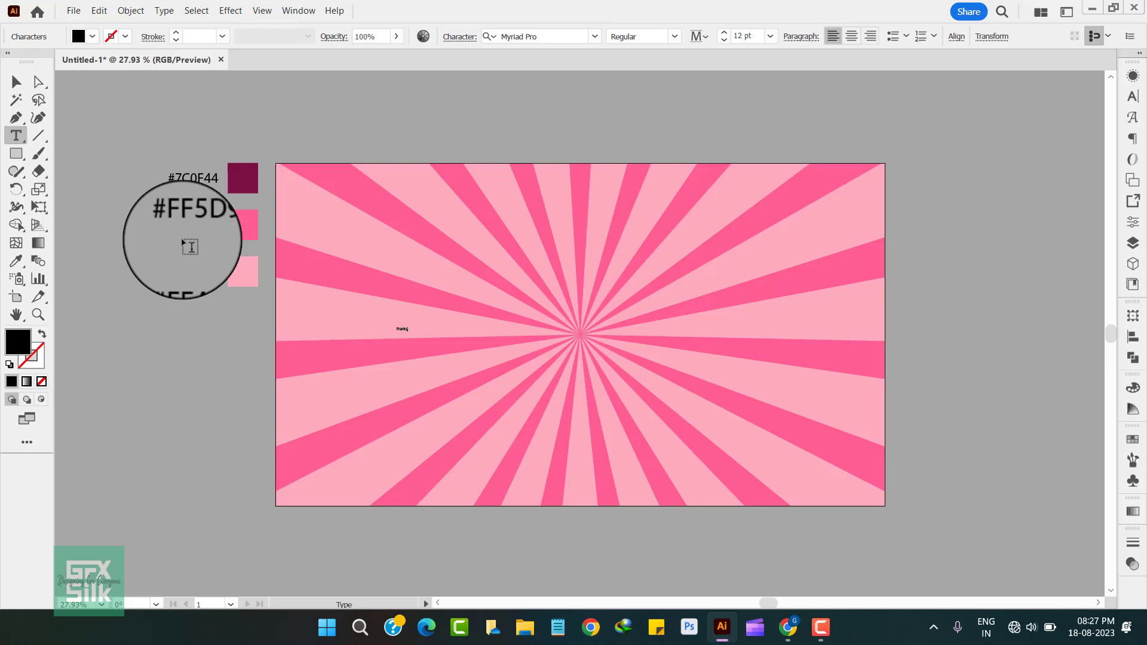
click(16, 82)
drag(410, 389, 663, 439)
drag(630, 384, 686, 363)
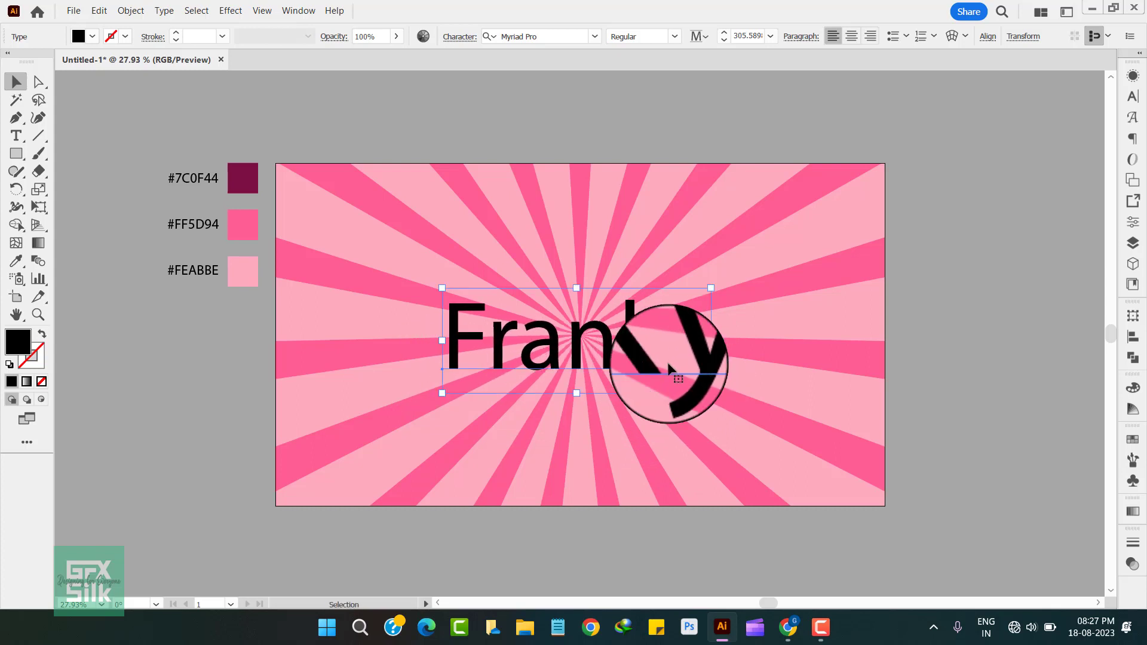
Step: Set the text's font to Franky, enlarge it to about 403 pt and keep it centred on the artboard
click(1135, 97)
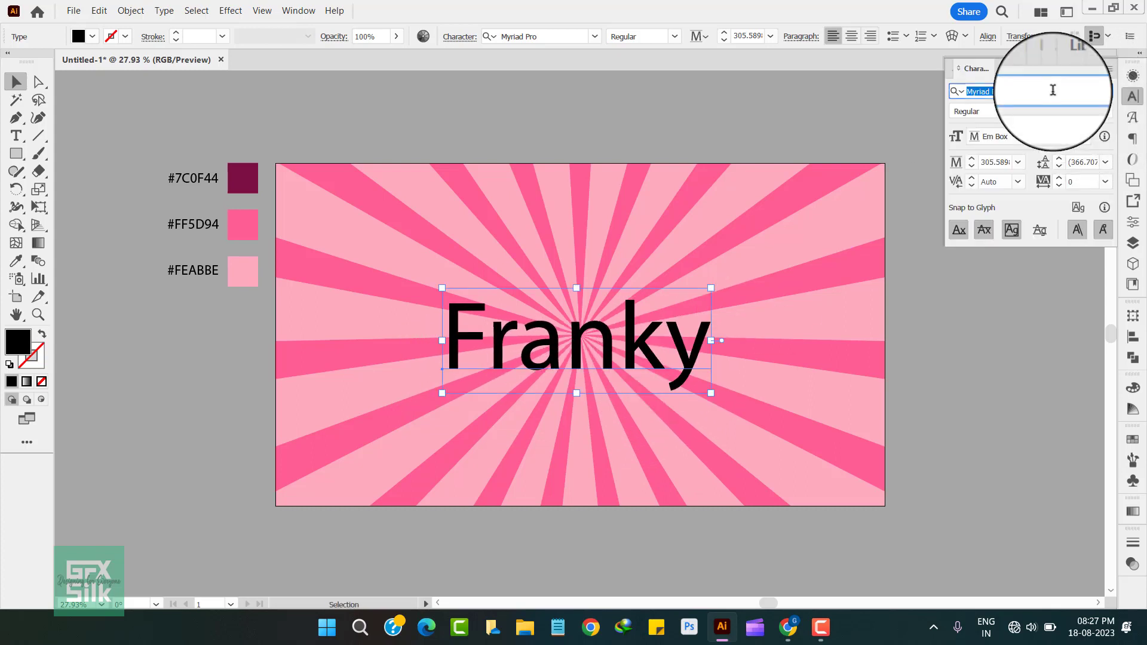
text(fran)
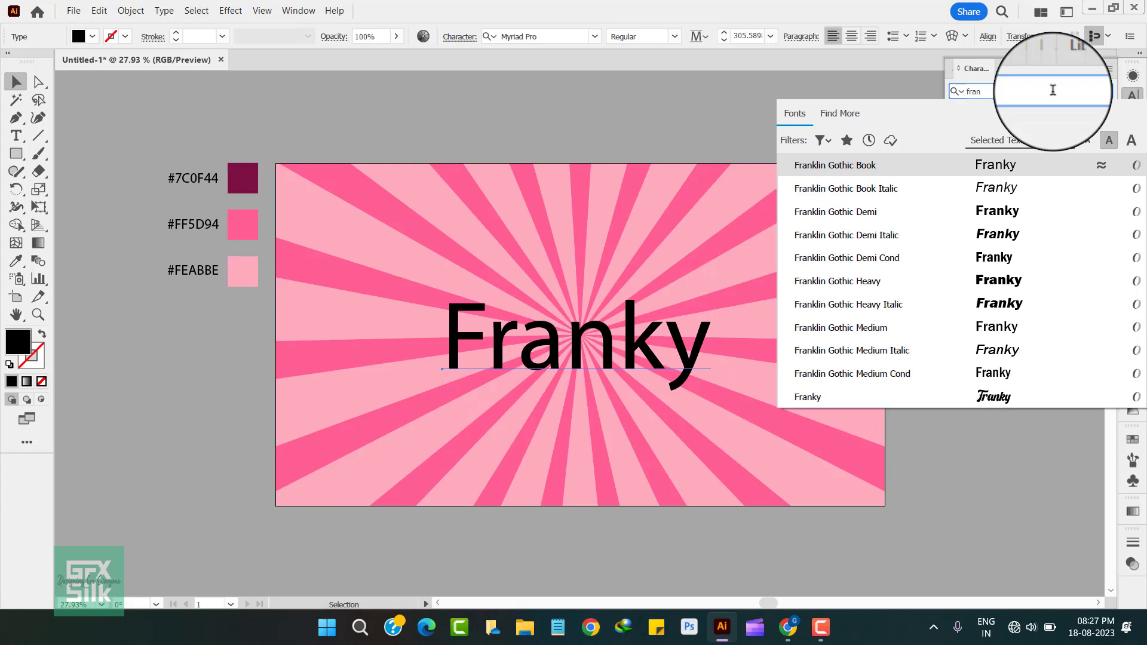
click(1026, 395)
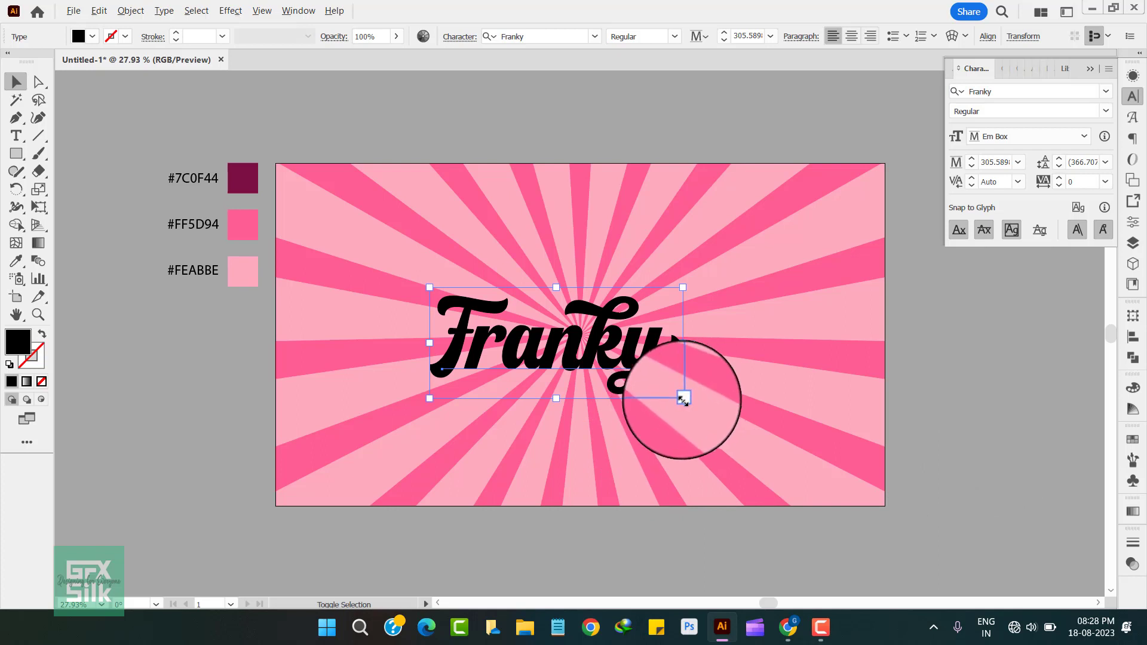
mouse_move(687, 399)
mouse_down()
mouse_move(725, 422)
mouse_move(692, 366)
mouse_move(692, 384)
mouse_up()
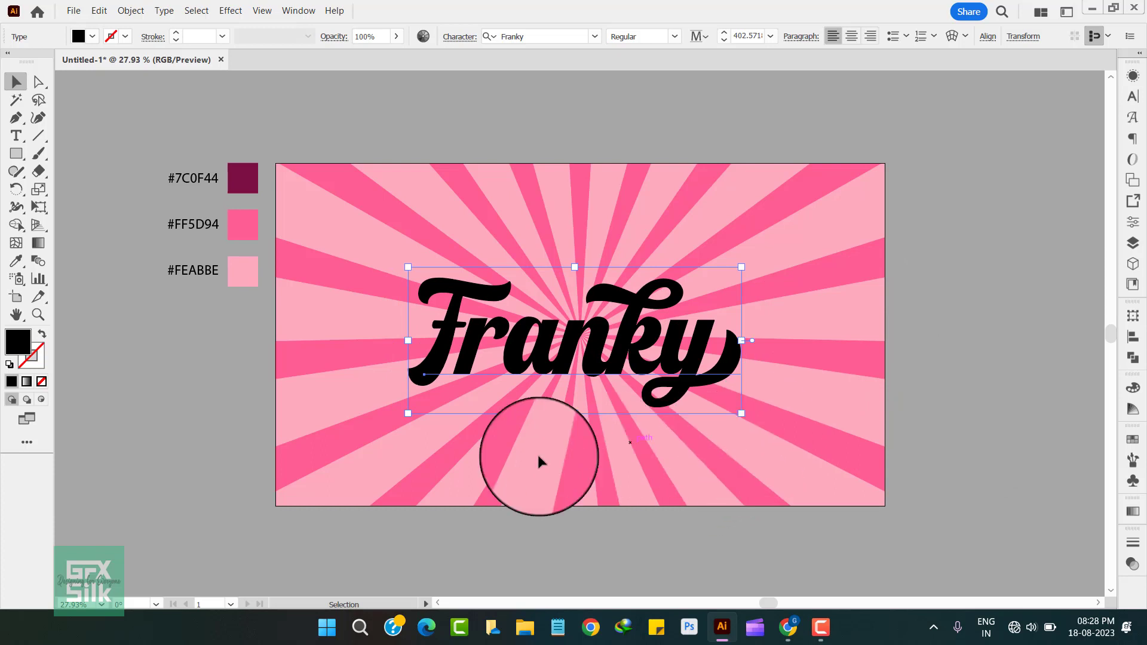
Step: Remove the text's default character fill and add a white fill to its appearance
click(41, 381)
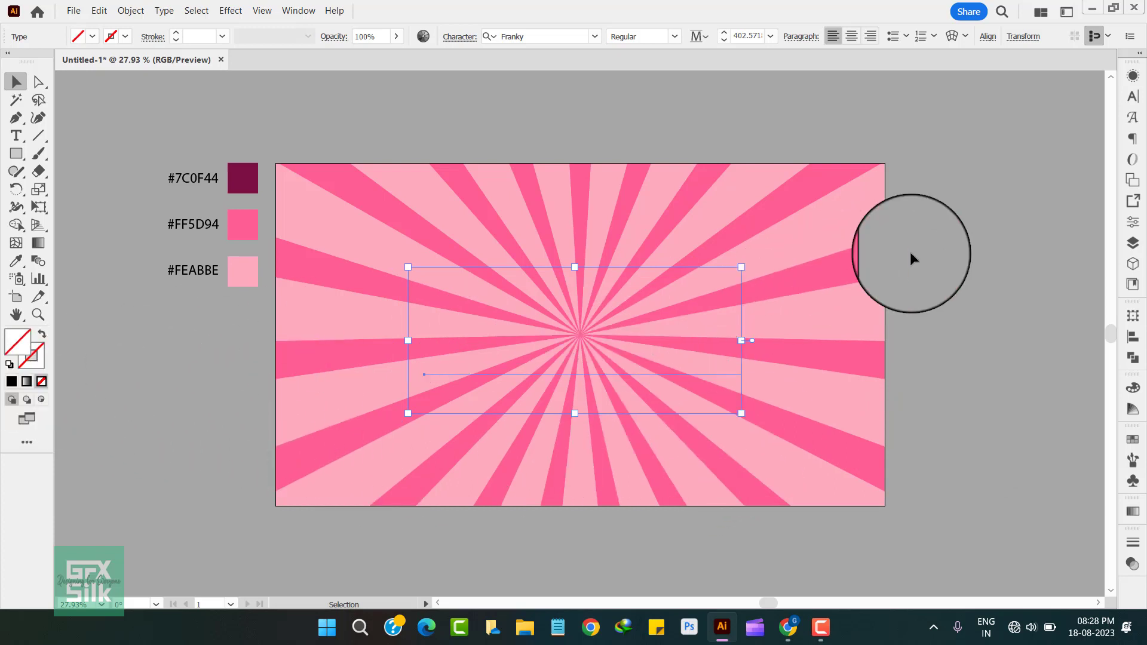
click(1133, 76)
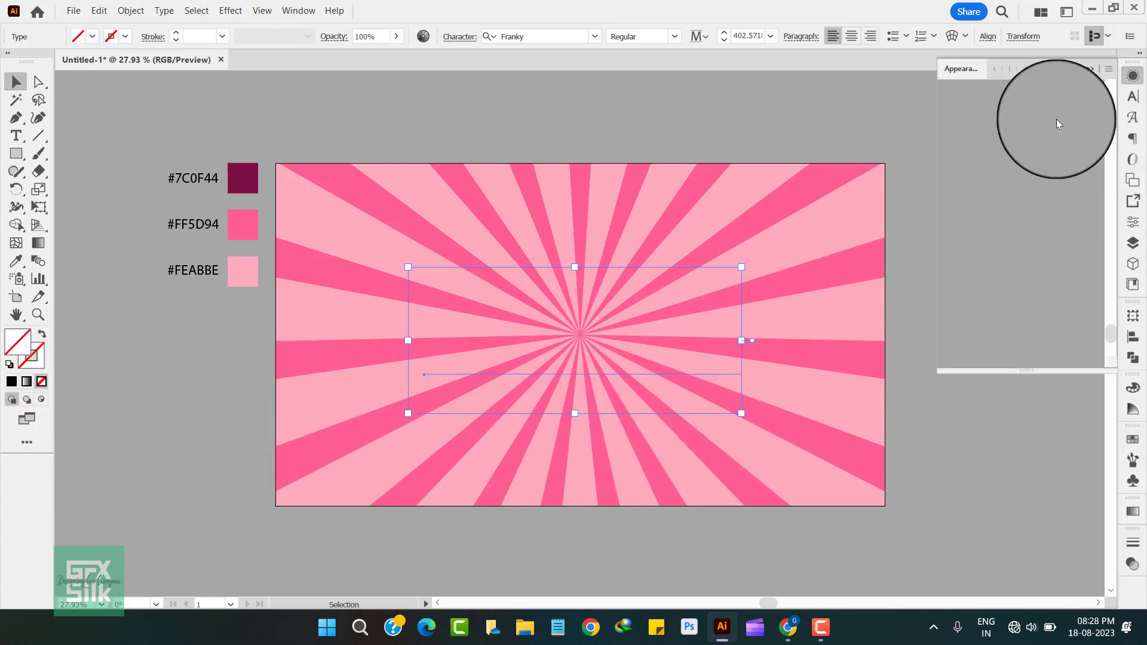
click(970, 360)
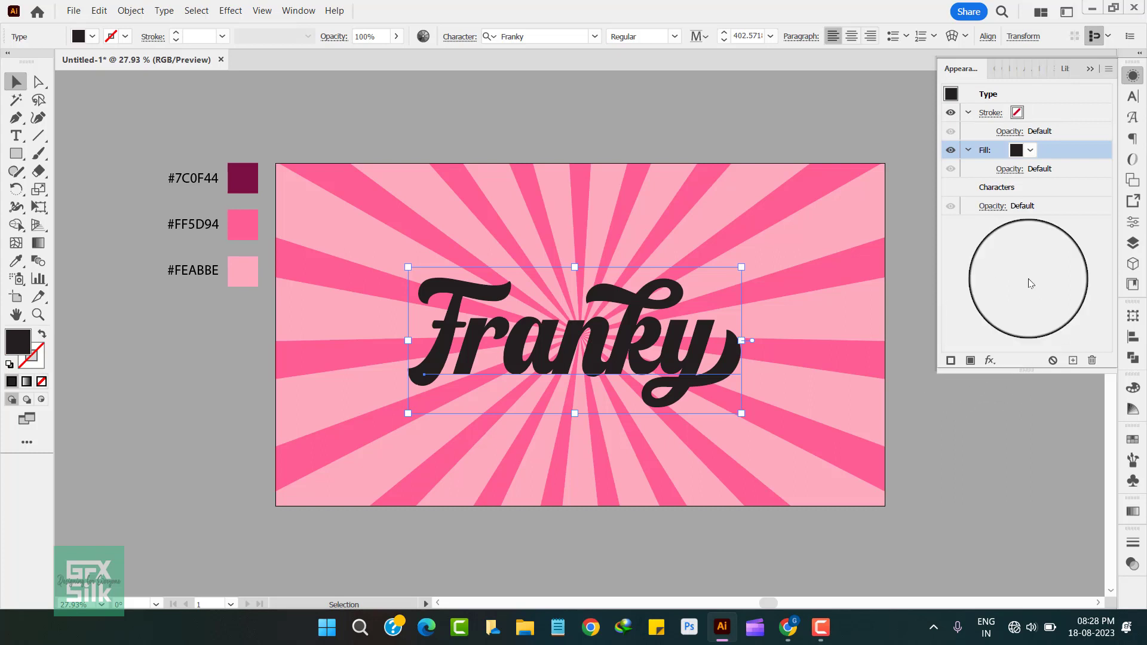
click(1030, 150)
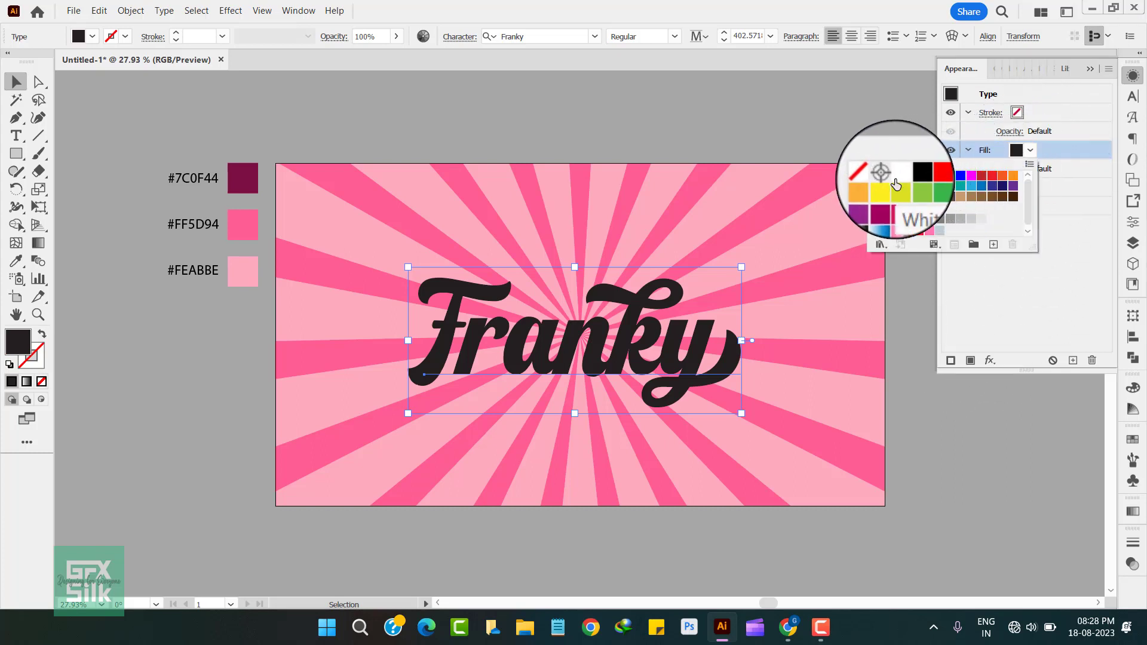
click(898, 175)
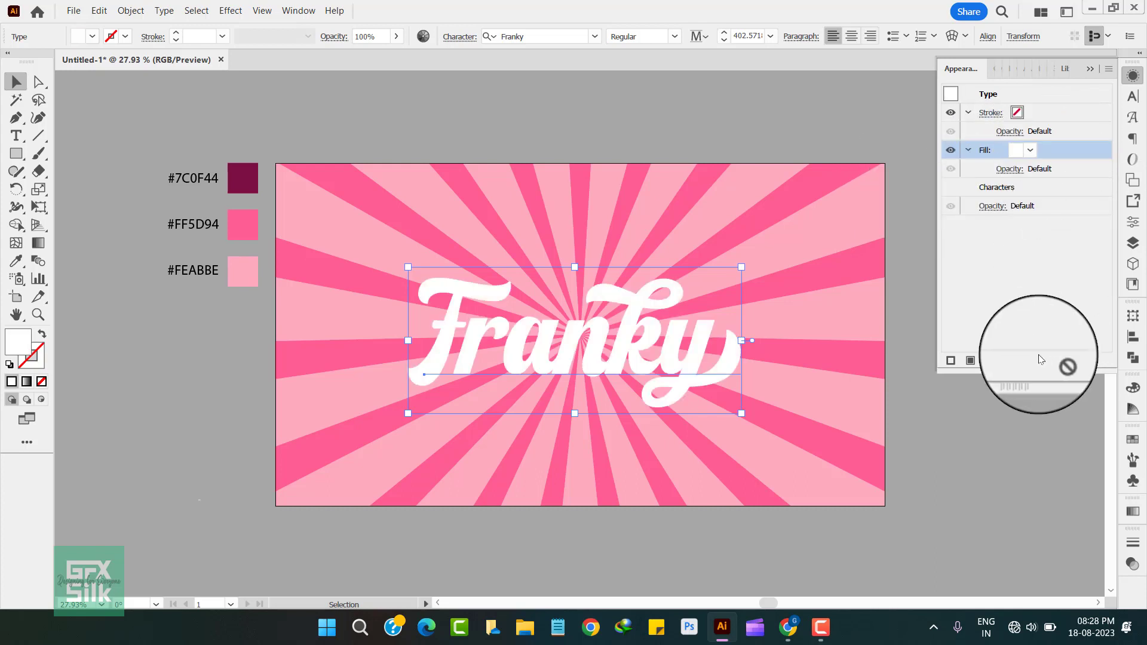
Step: Add a second fill beneath the white one and sample its colour from the #7C0F44 swatch
click(971, 363)
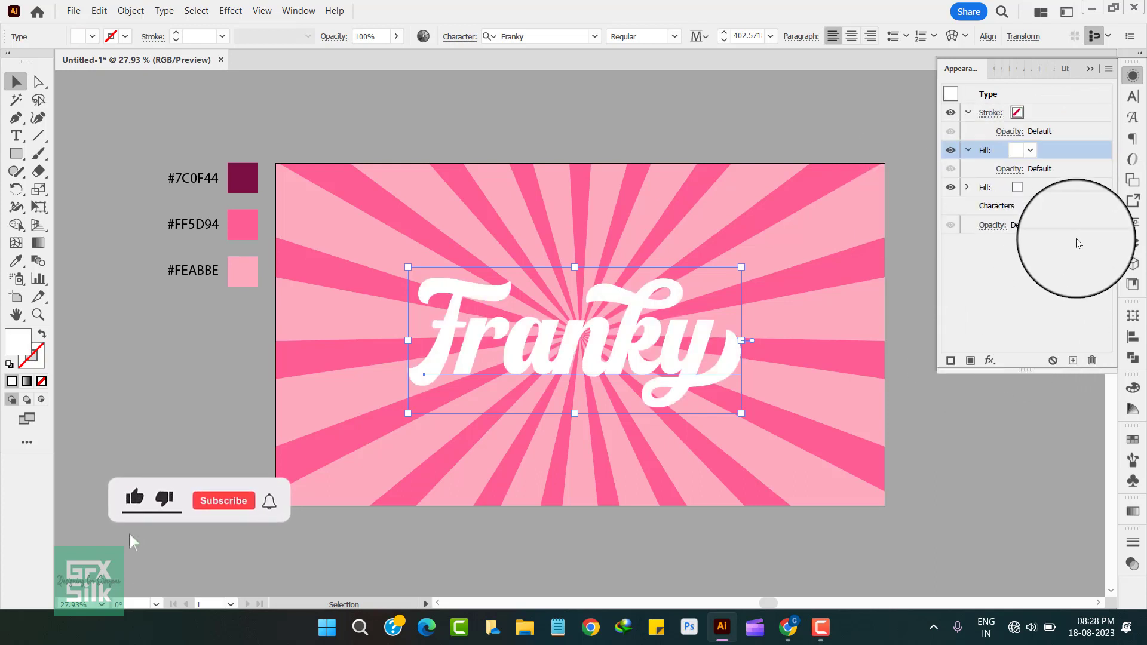
click(1040, 189)
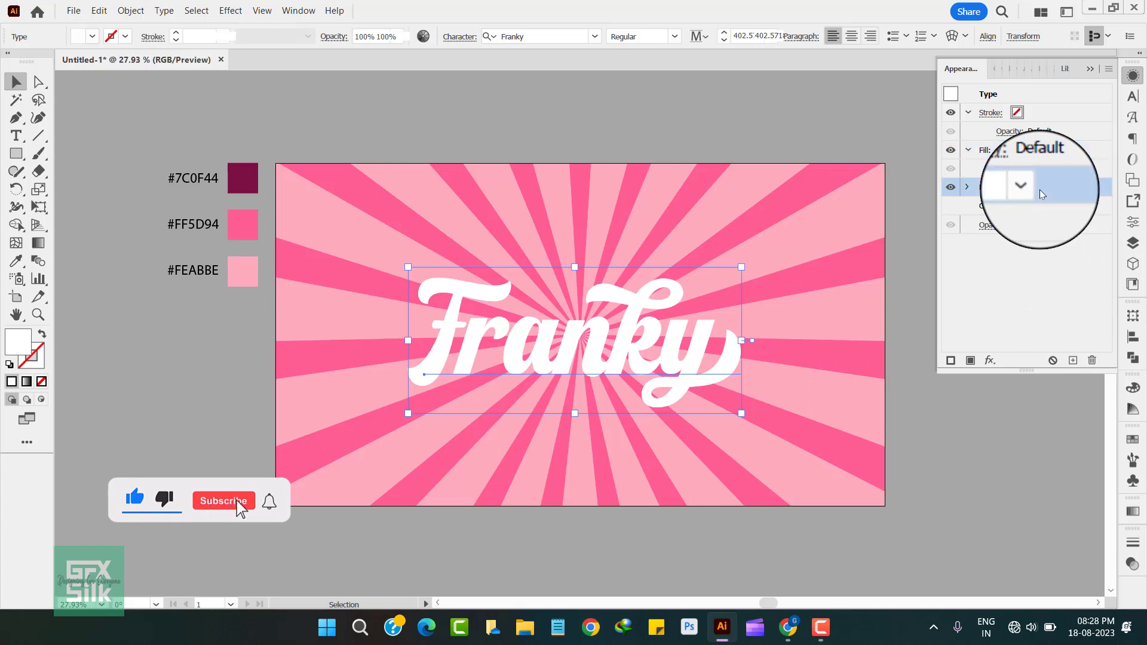
click(16, 261)
click(246, 175)
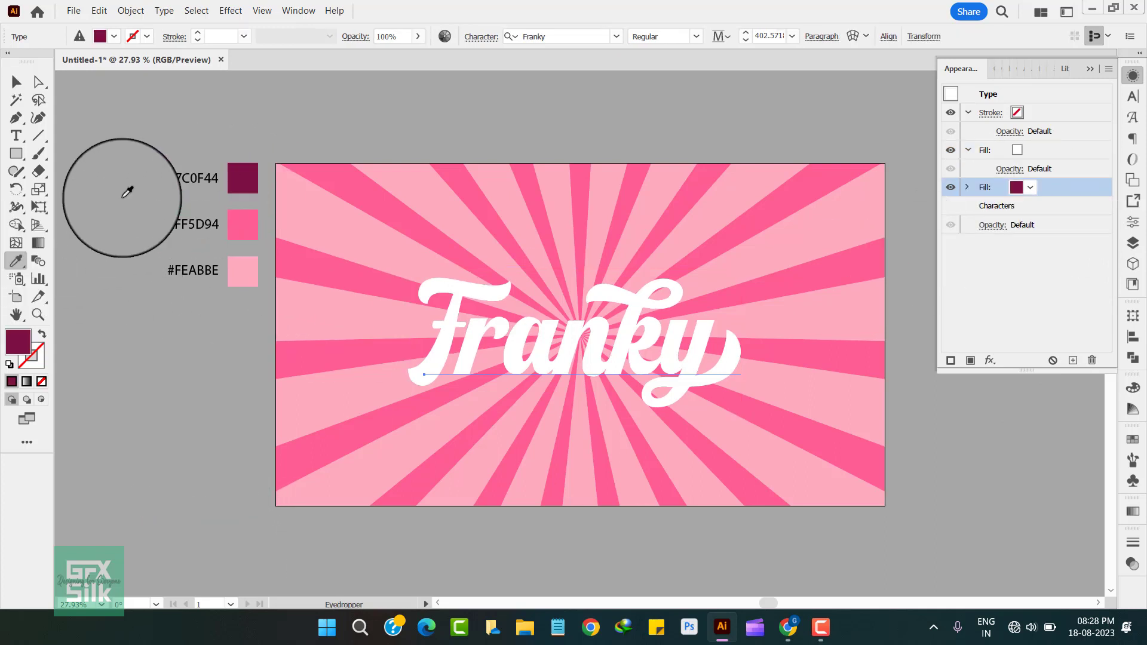
click(16, 81)
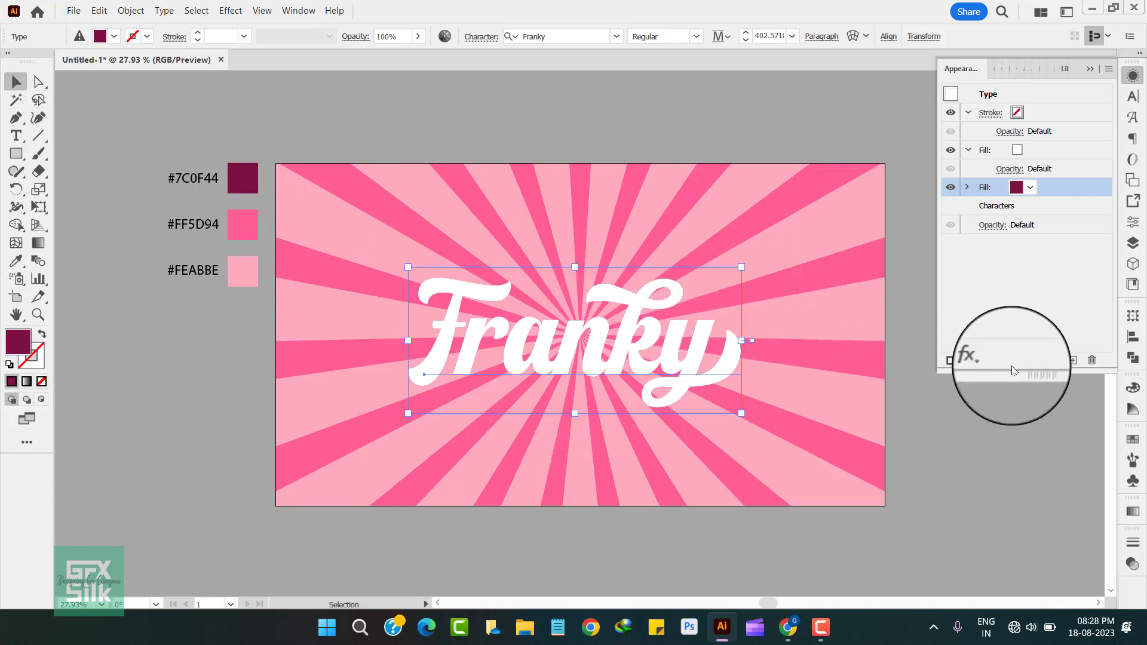
Step: Apply an Offset Path effect of 12 px to the #7C0F44 fill
click(990, 360)
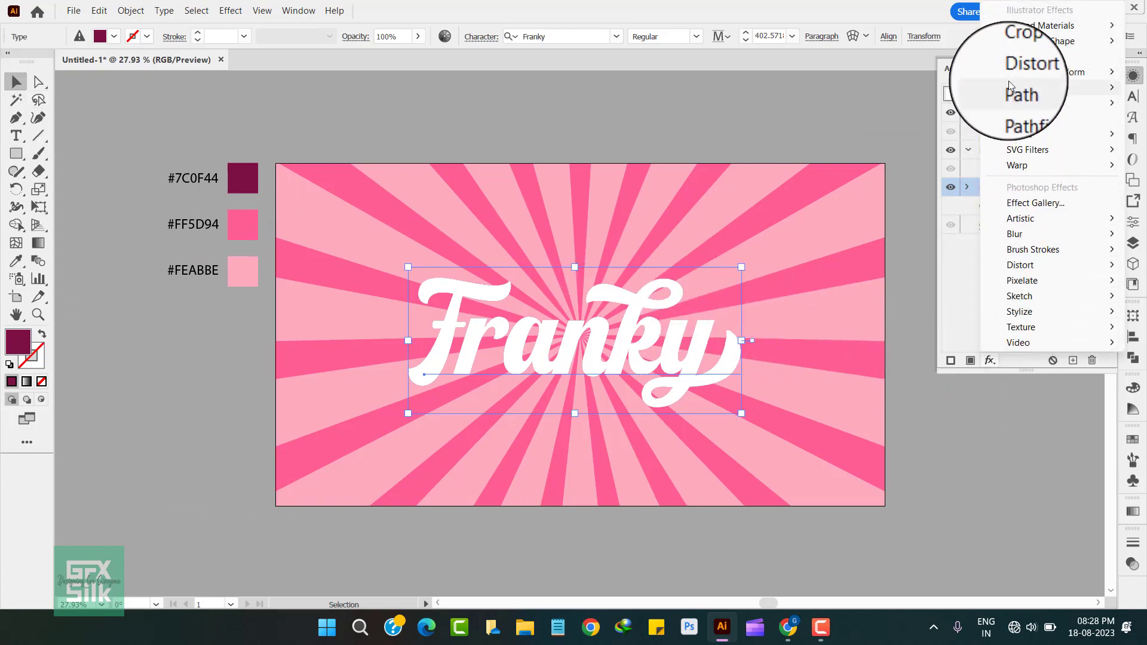
mouse_move(1008, 83)
click(932, 87)
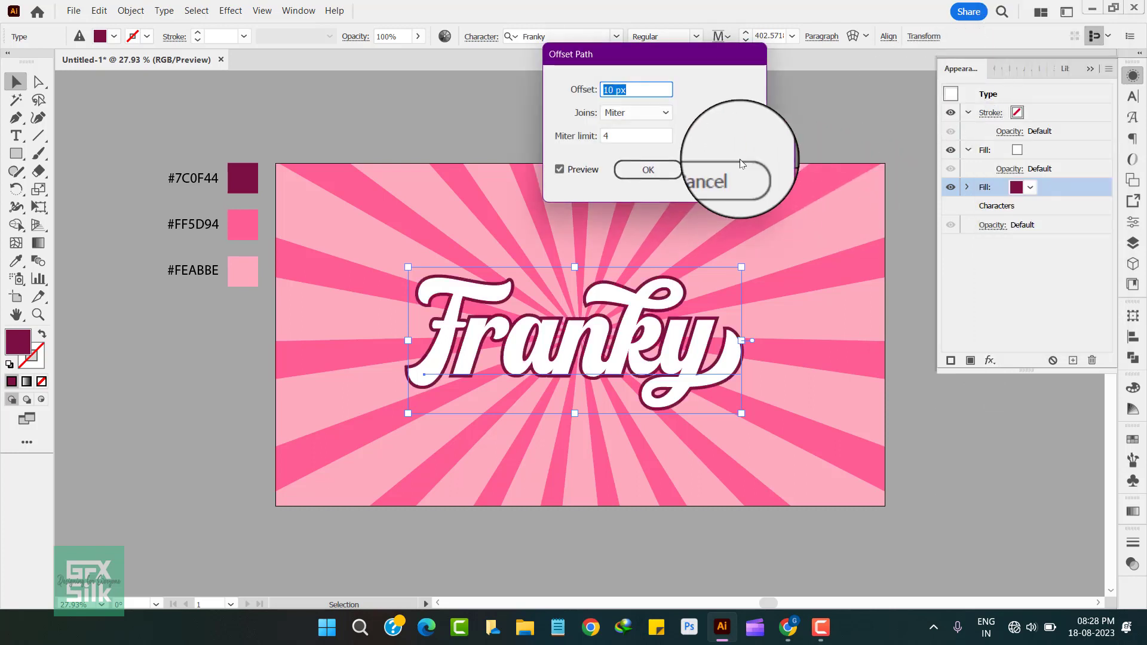
key(Up)
key(Up)
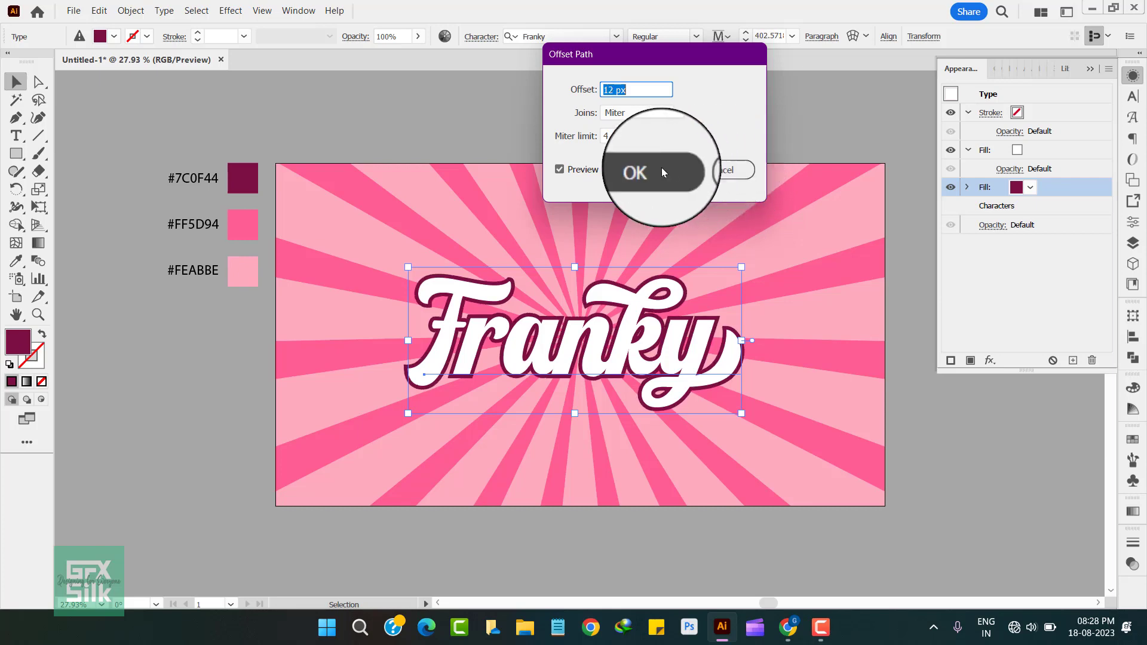
click(661, 167)
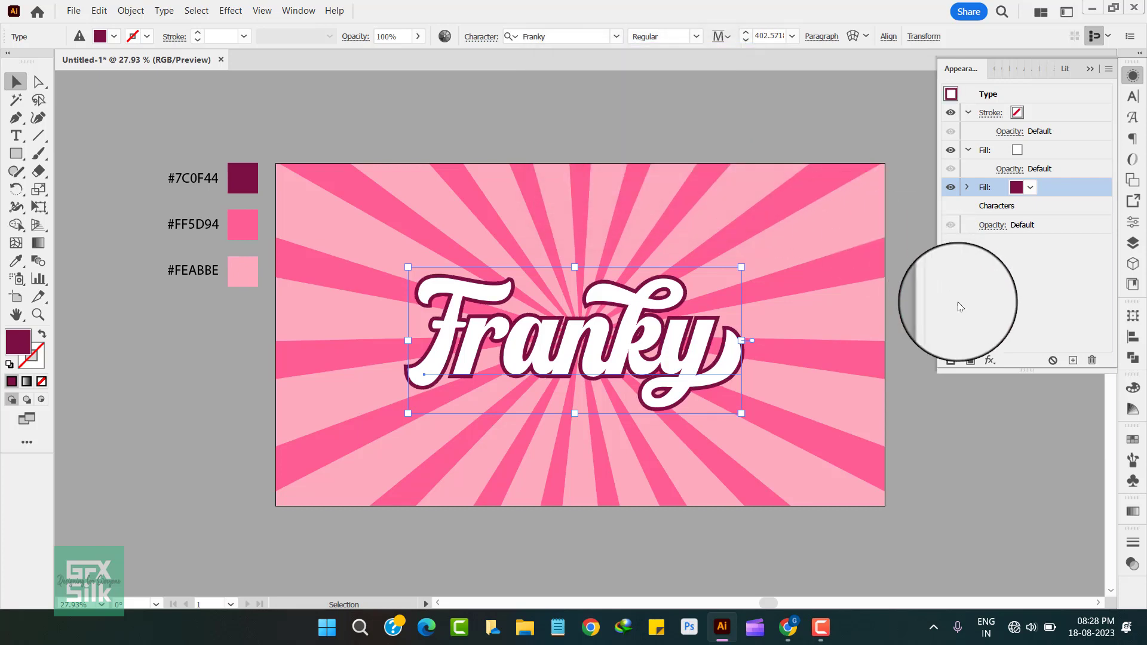
Step: Start a Transform effect on the #7C0F44 fill and set it to 50 copies
click(990, 360)
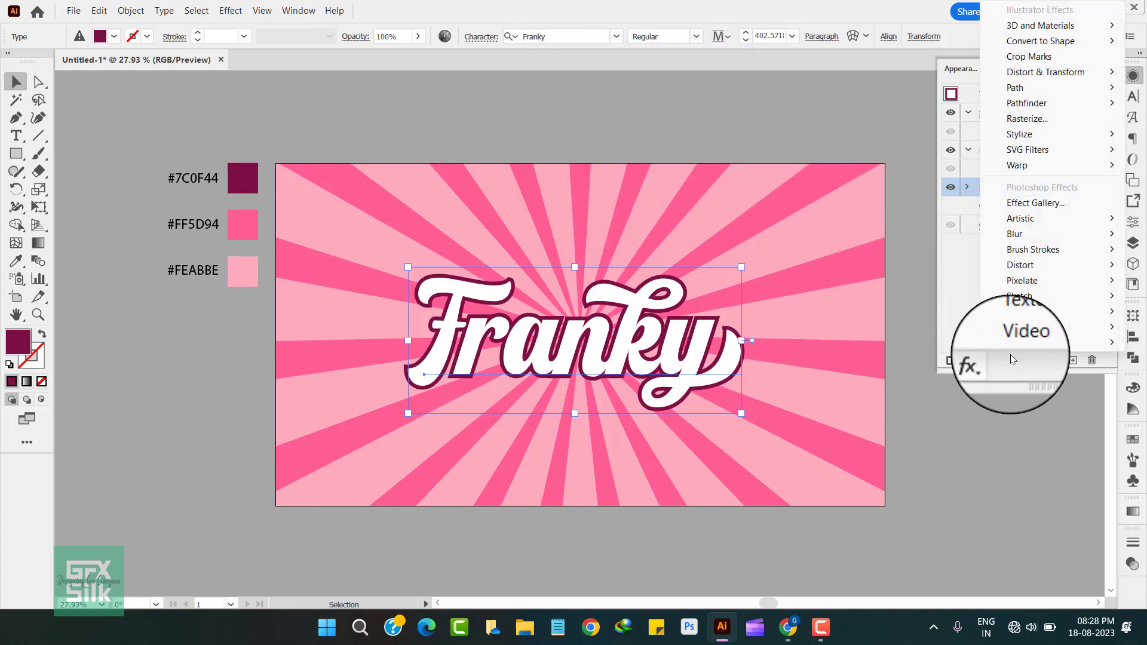
mouse_move(1034, 79)
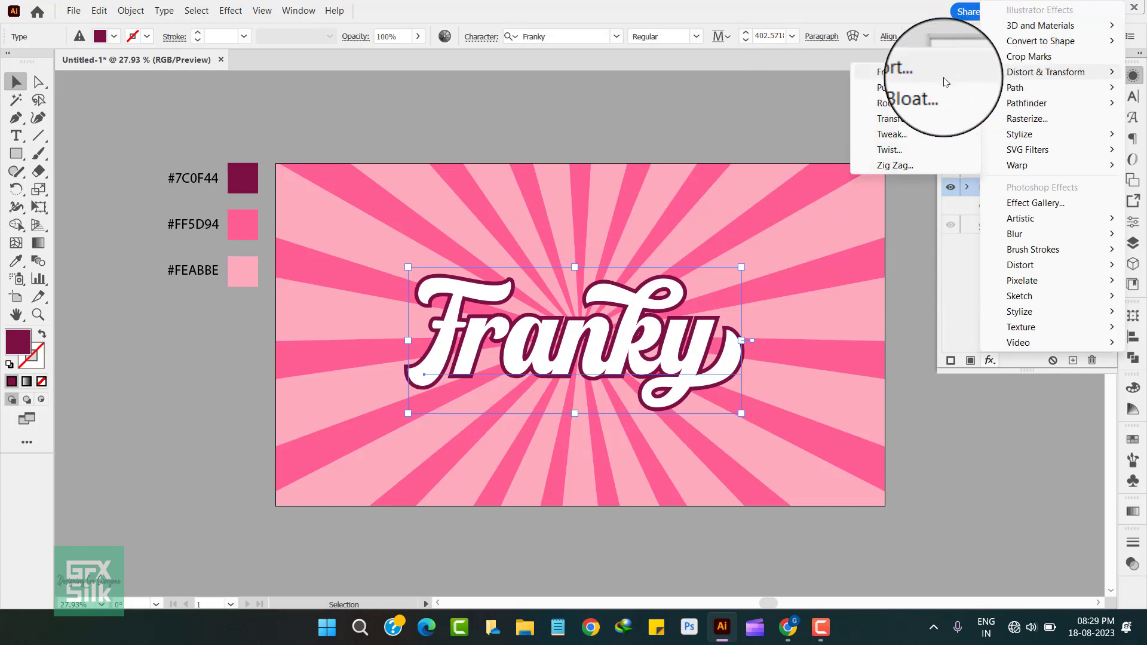
click(941, 119)
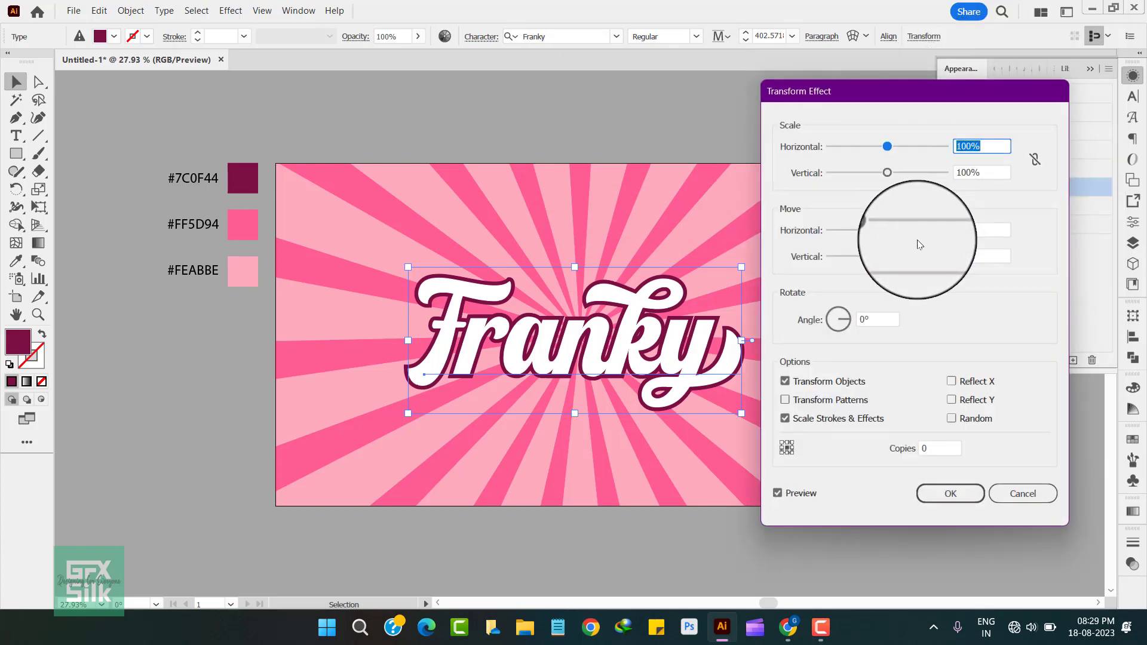
drag(918, 100, 925, 64)
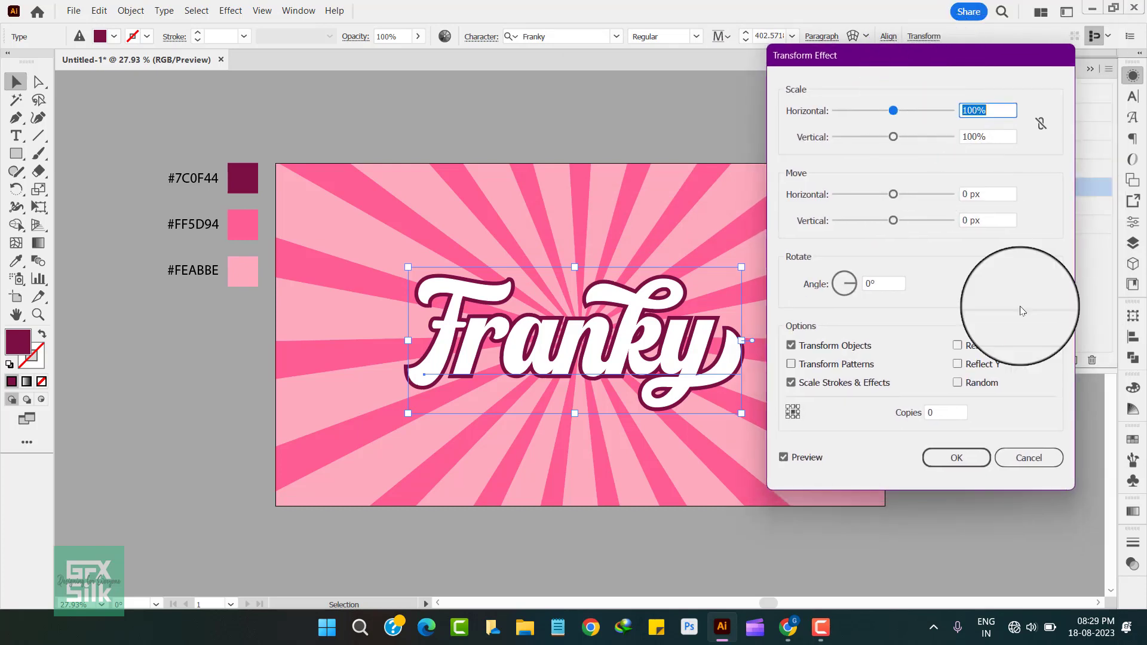
click(921, 413)
drag(916, 414, 869, 419)
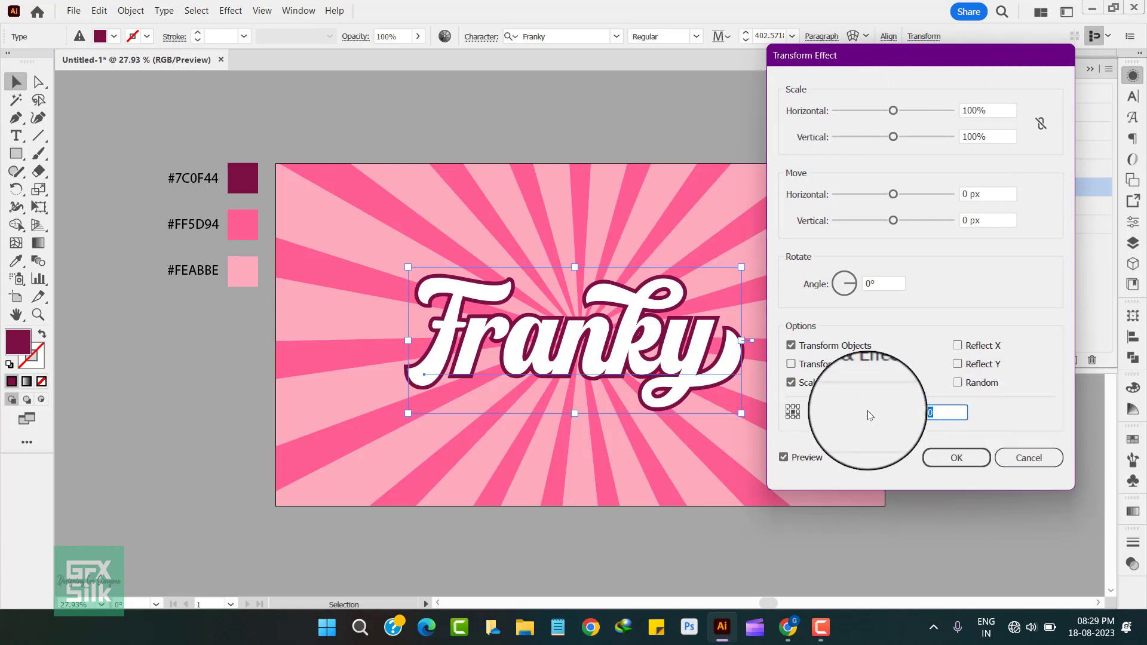
text(50)
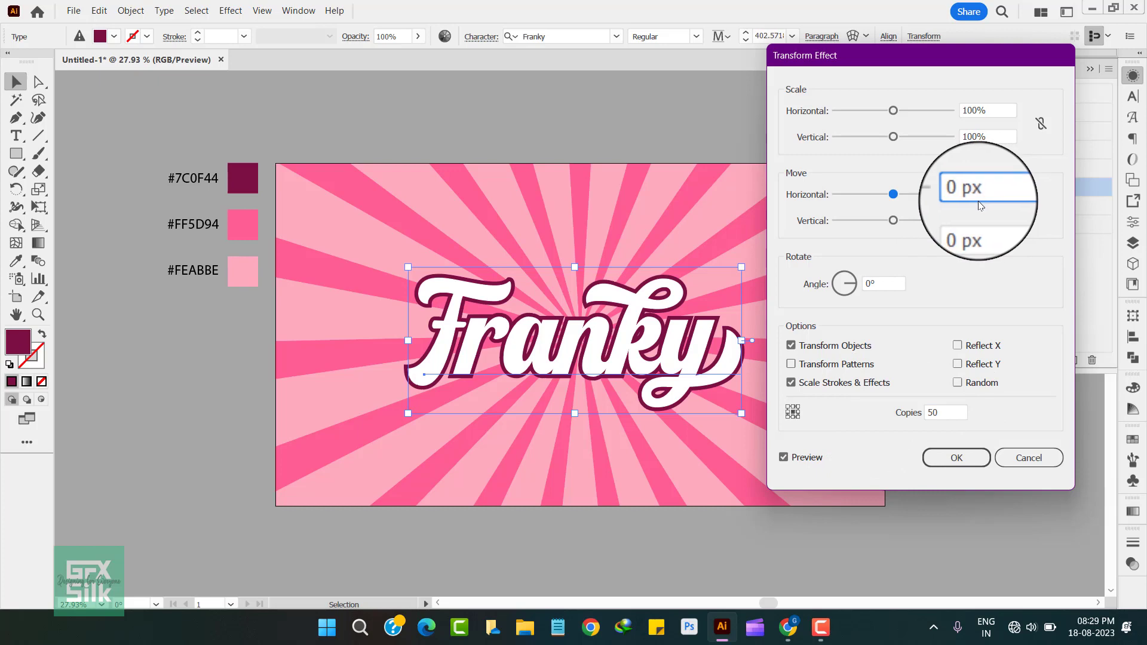
Step: Set the Transform effect's move to 0.5 px horizontally and 0.5 px vertically, and apply it
drag(992, 195, 929, 205)
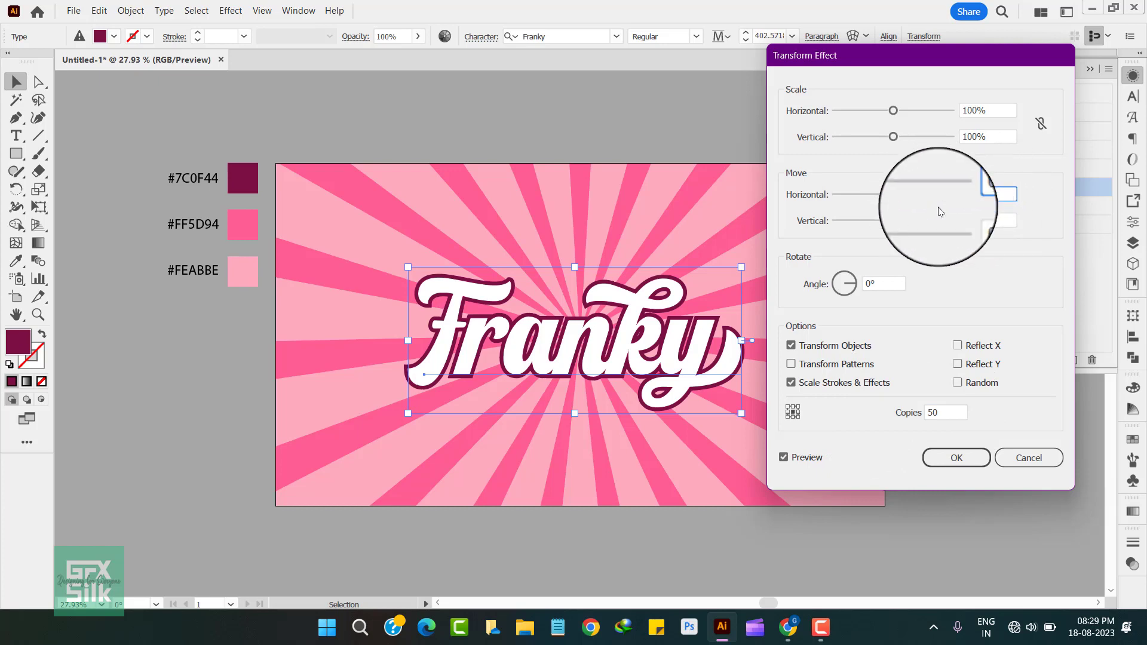
click(994, 213)
double_click(989, 215)
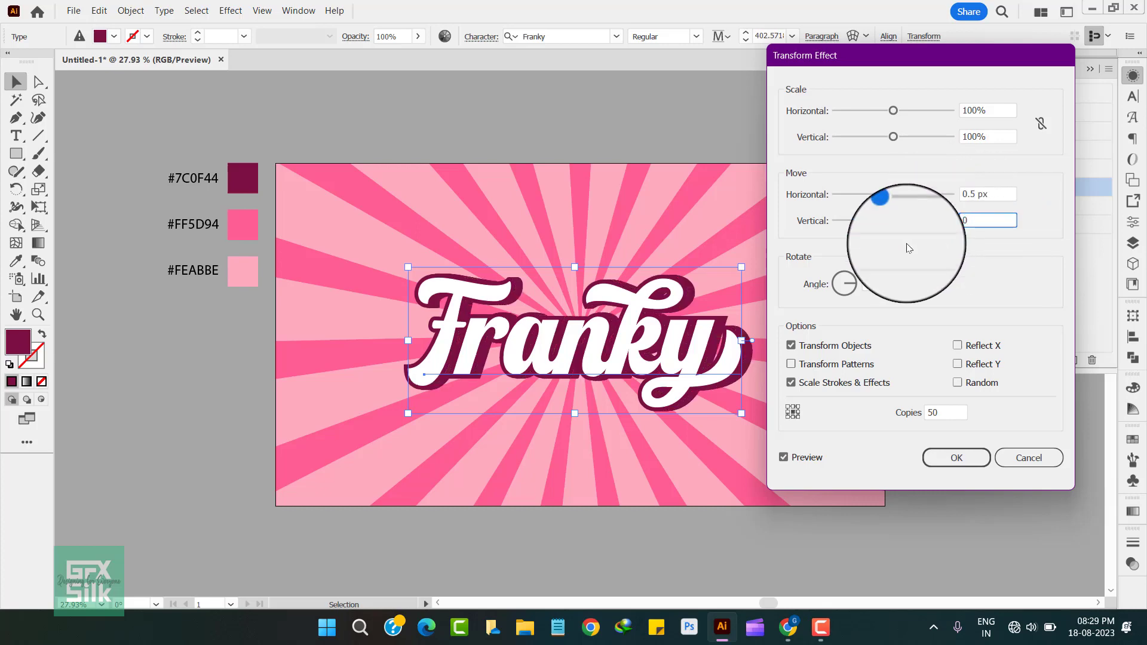
text(0.5)
click(1001, 192)
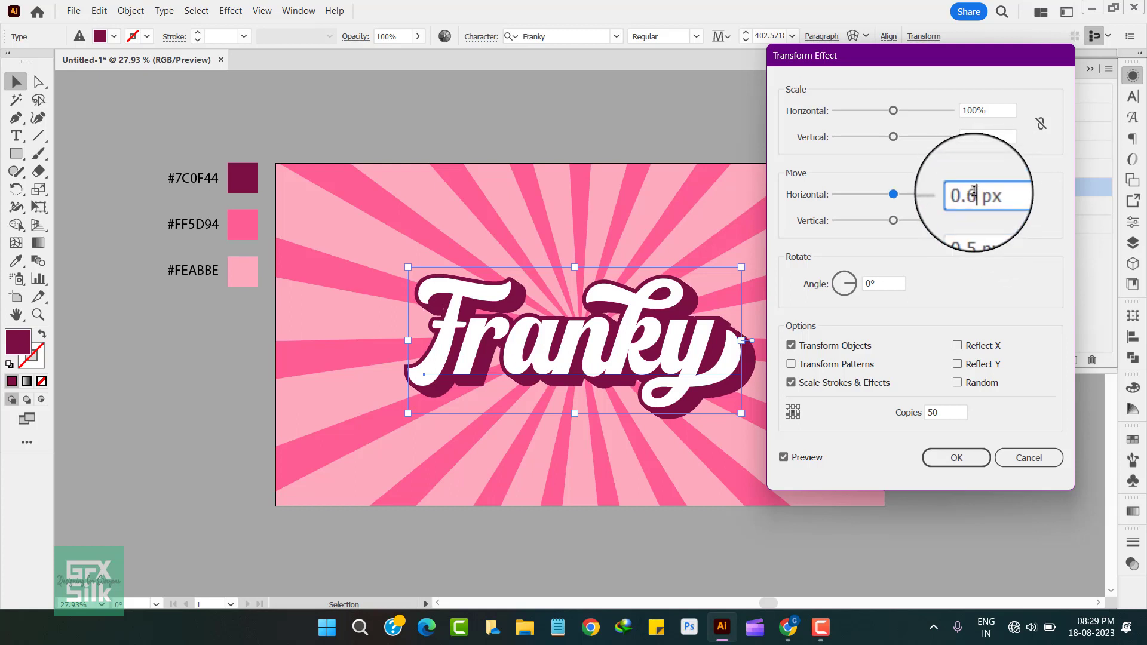
click(999, 219)
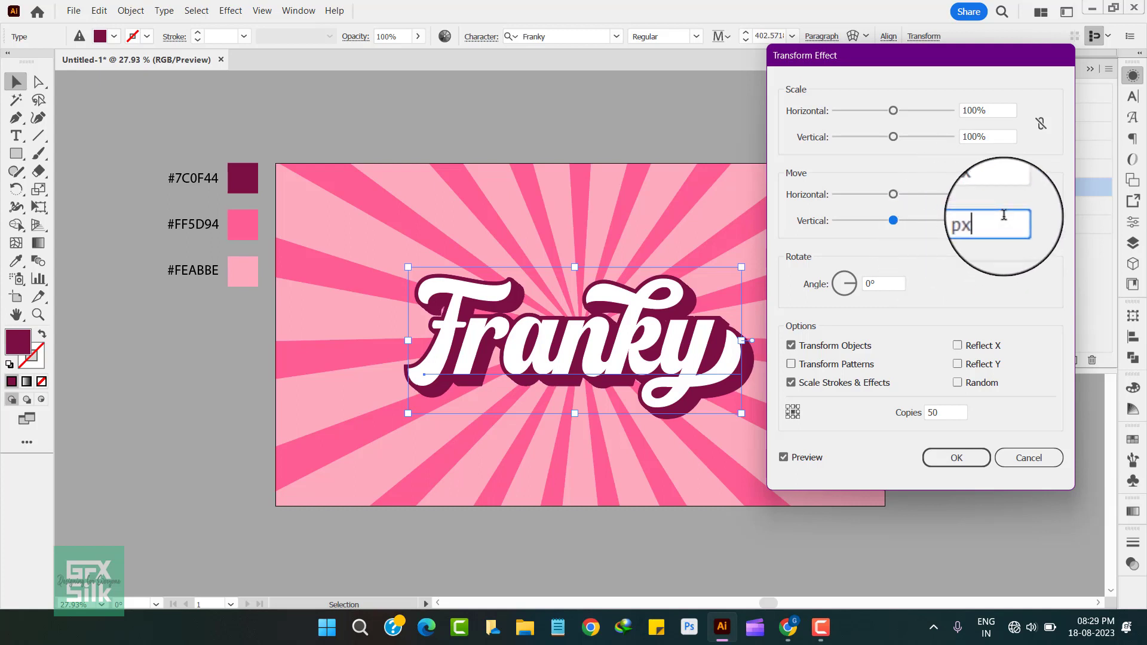
click(969, 455)
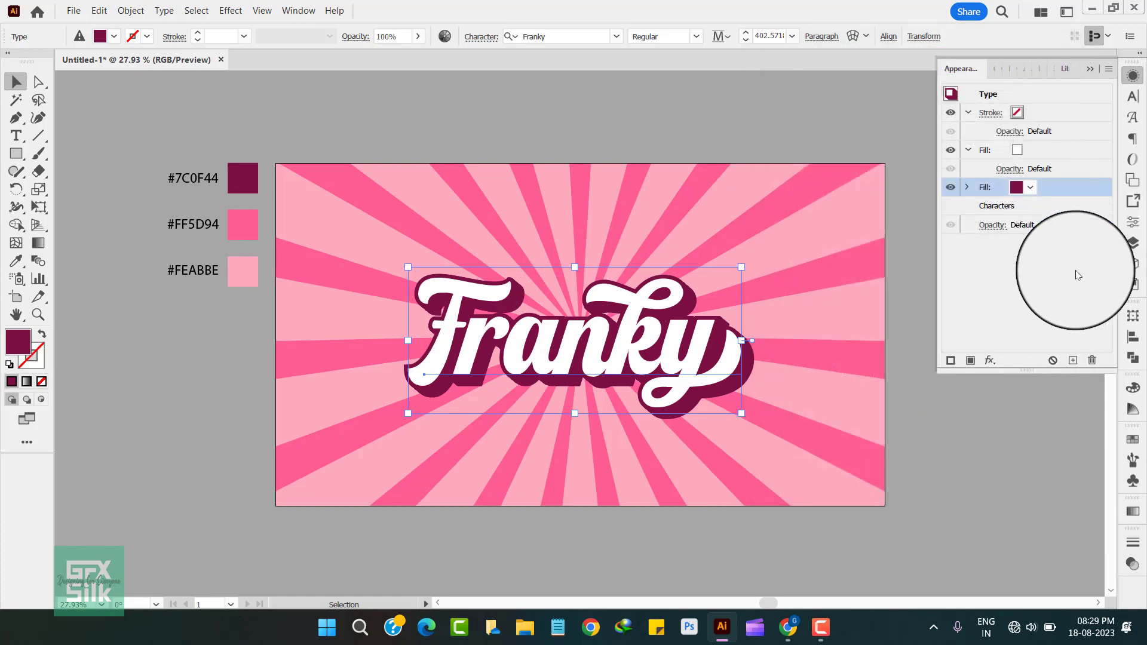
Step: Duplicate the #7C0F44 fill and recolour the lower copy by sampling the #FEABBE swatch
click(1072, 361)
click(1046, 207)
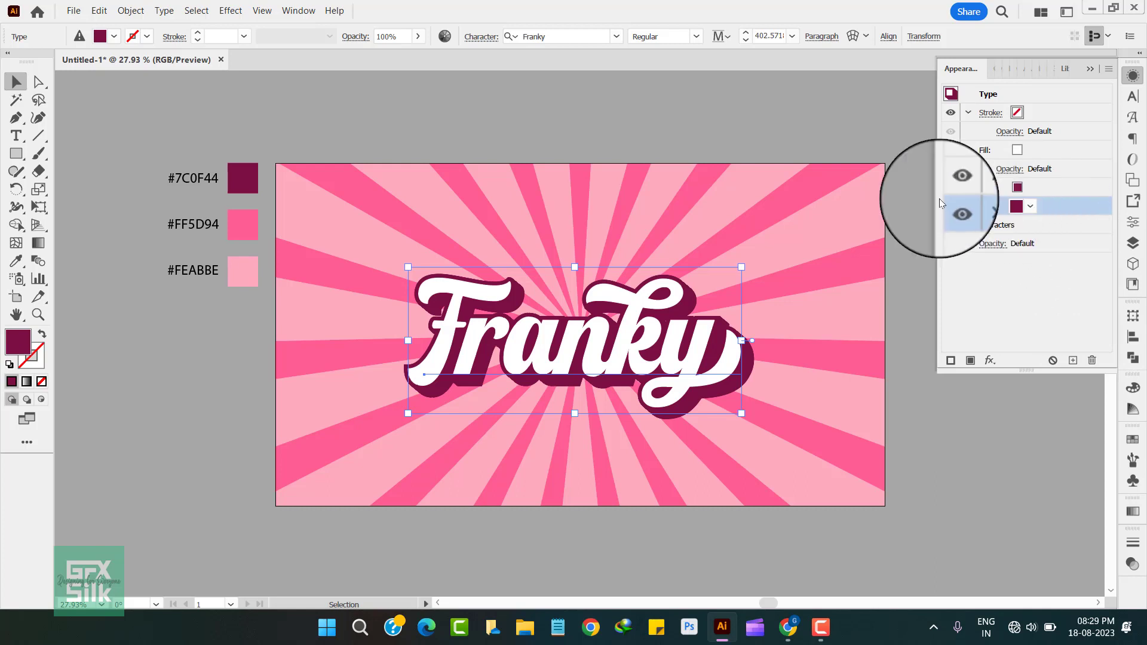
click(16, 260)
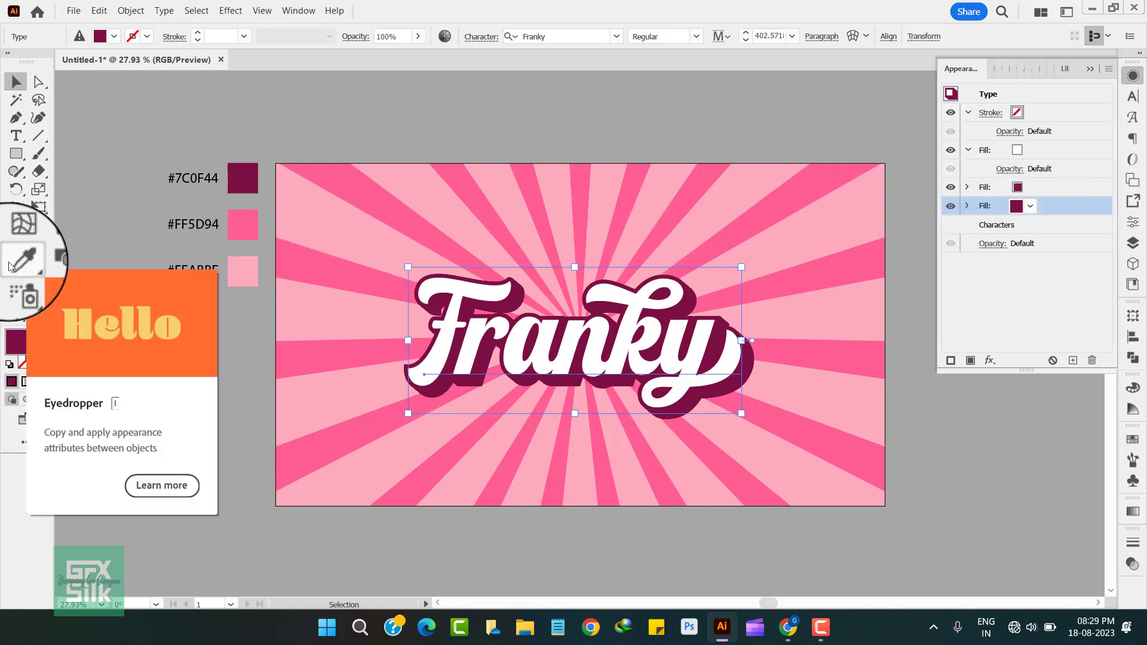
click(240, 271)
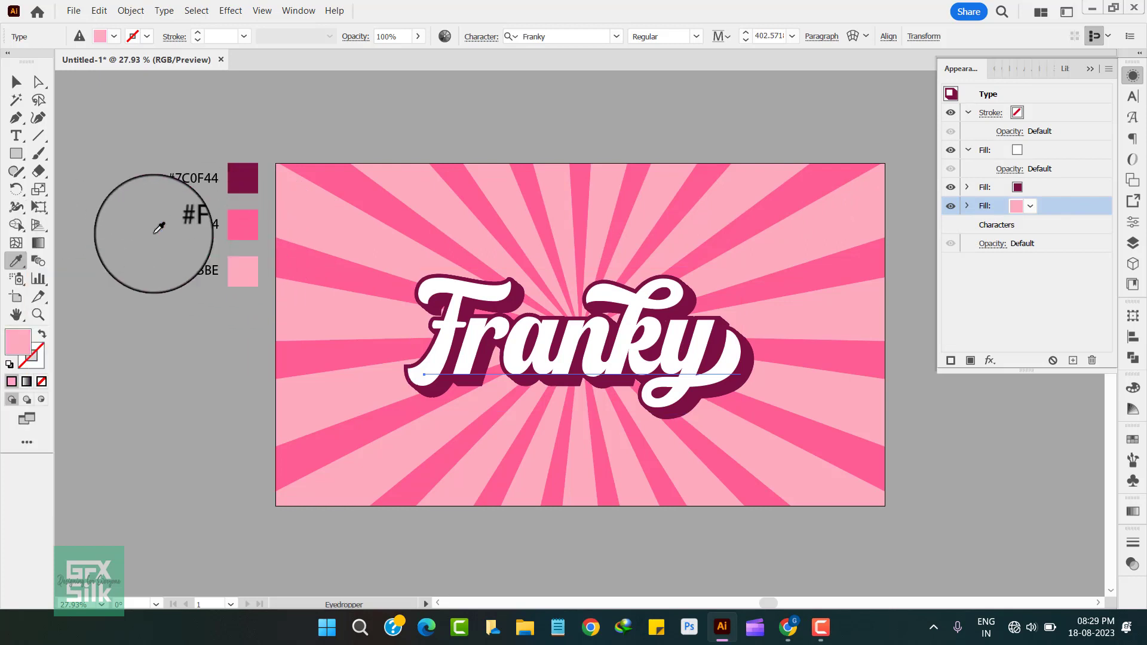
click(17, 81)
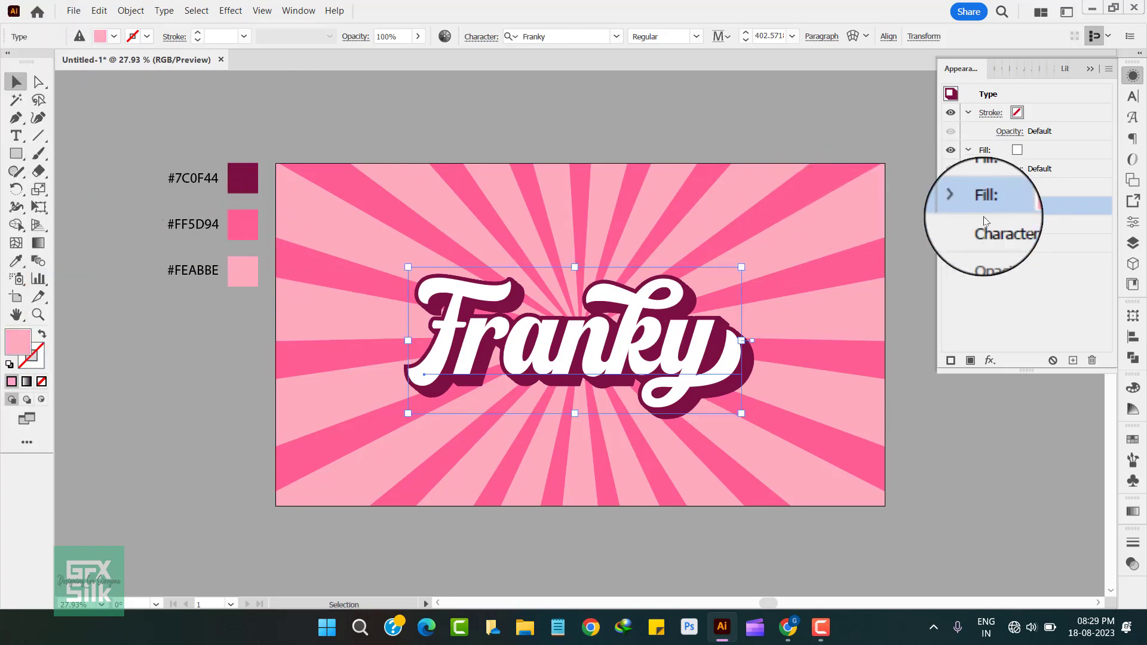
Step: Change the Offset Path effect on the #FEABBE fill to 25 px and deselect the lettering
click(968, 205)
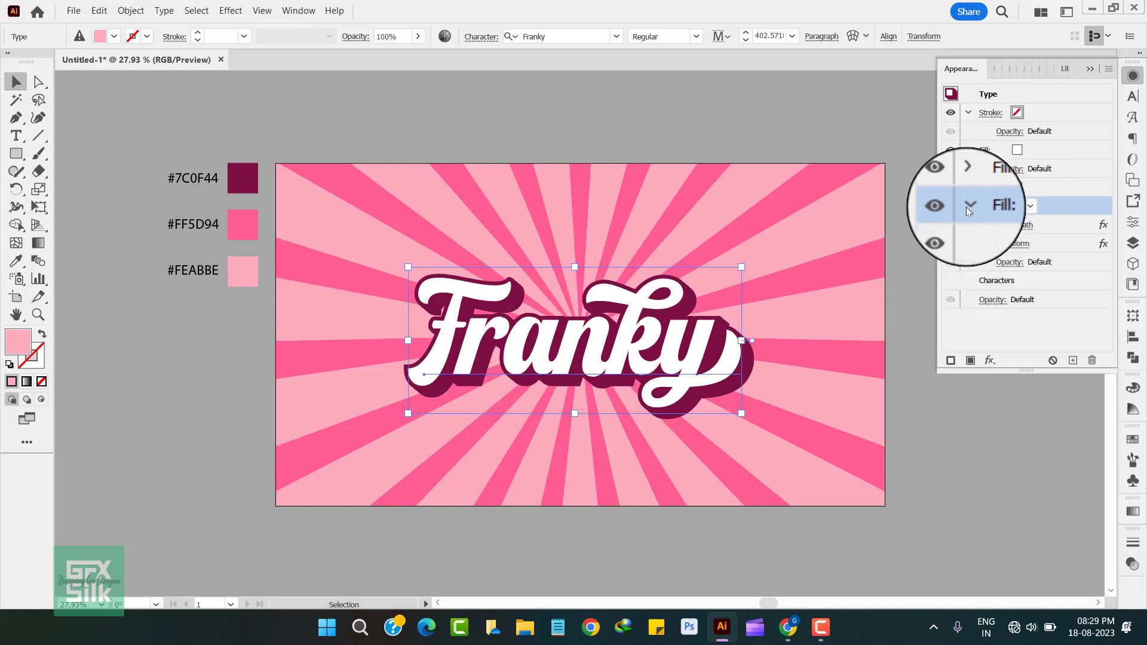
click(1015, 224)
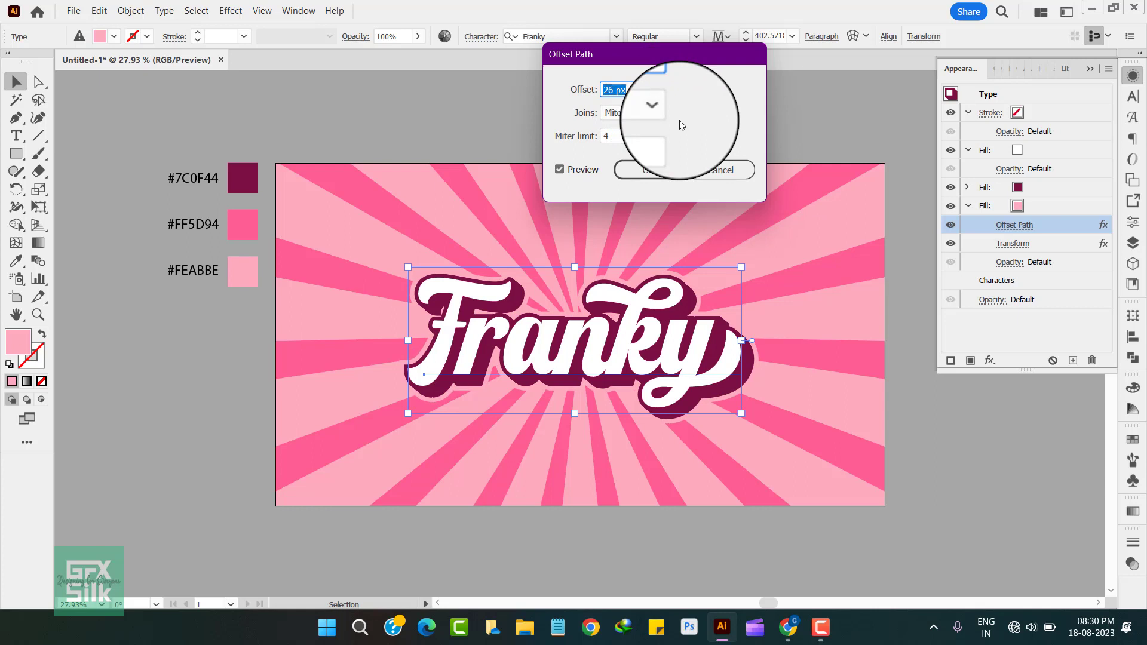
key(Down)
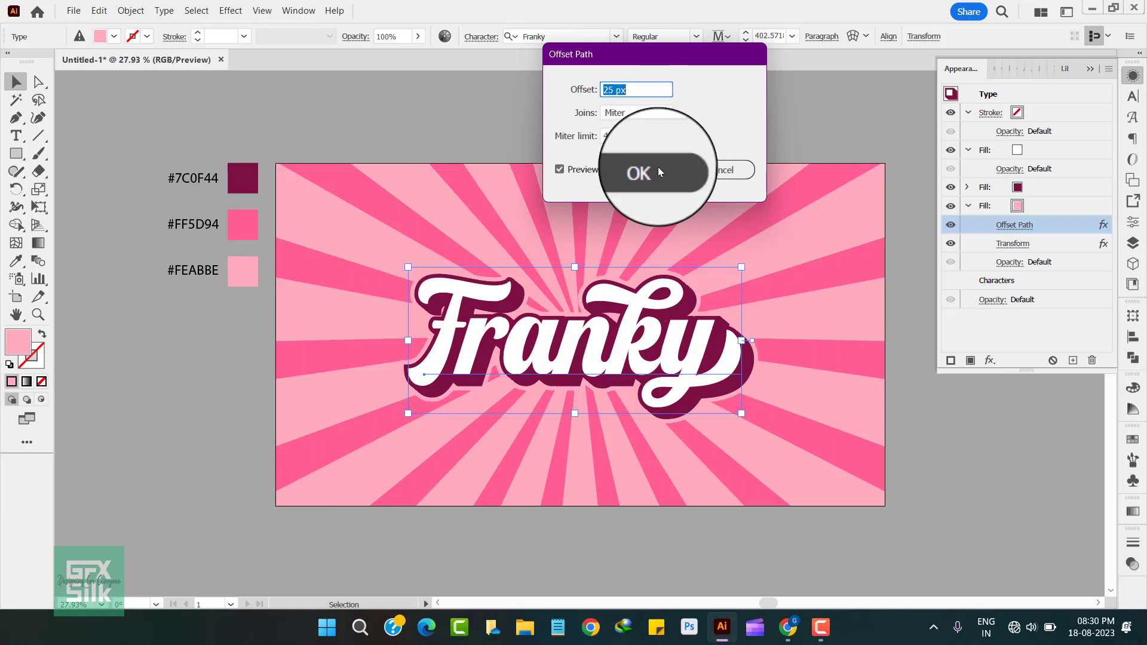
click(658, 167)
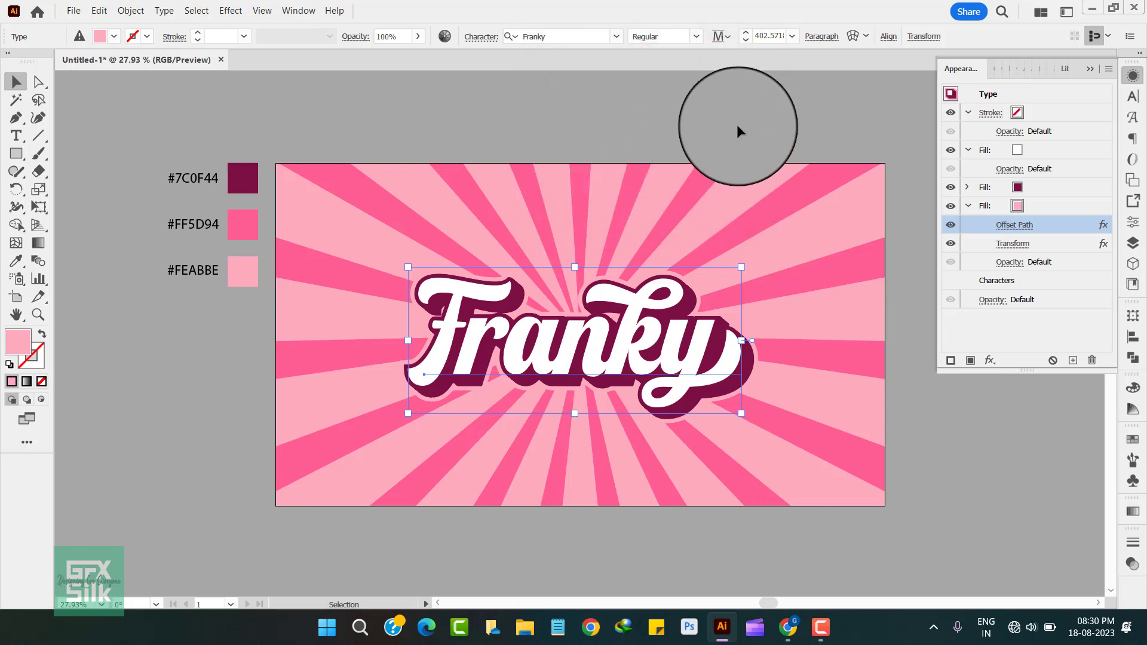
click(736, 125)
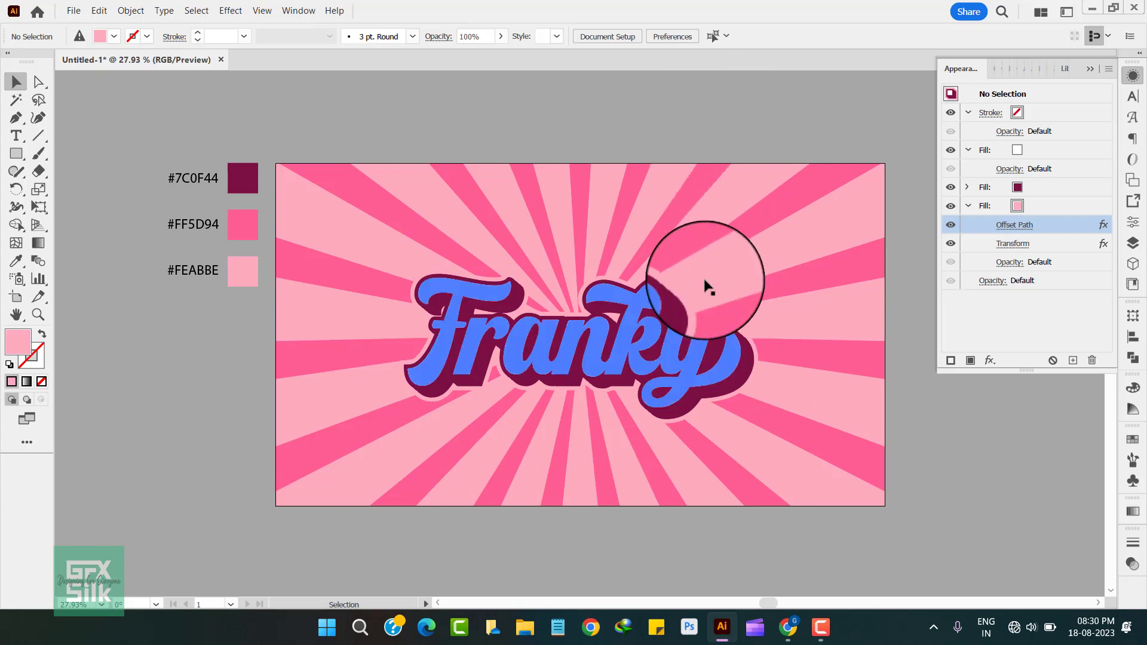
Step: Apply a Warp effect in the Rise style with a 10% horizontal bend to the lettering's #7C0F44 fill
click(702, 325)
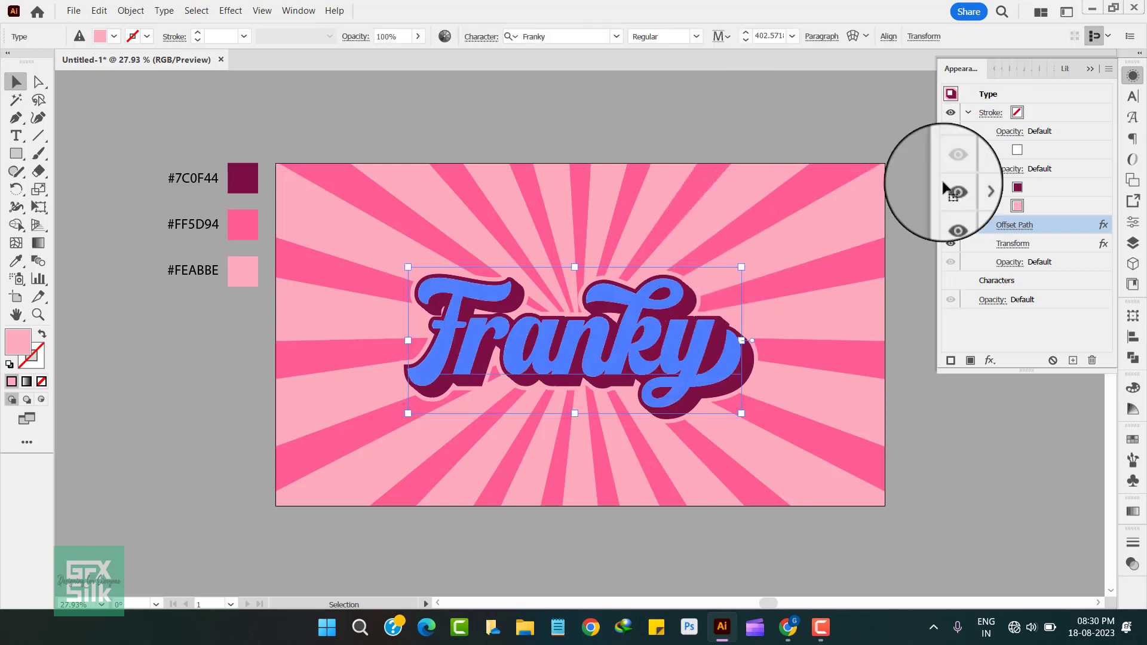
click(1046, 187)
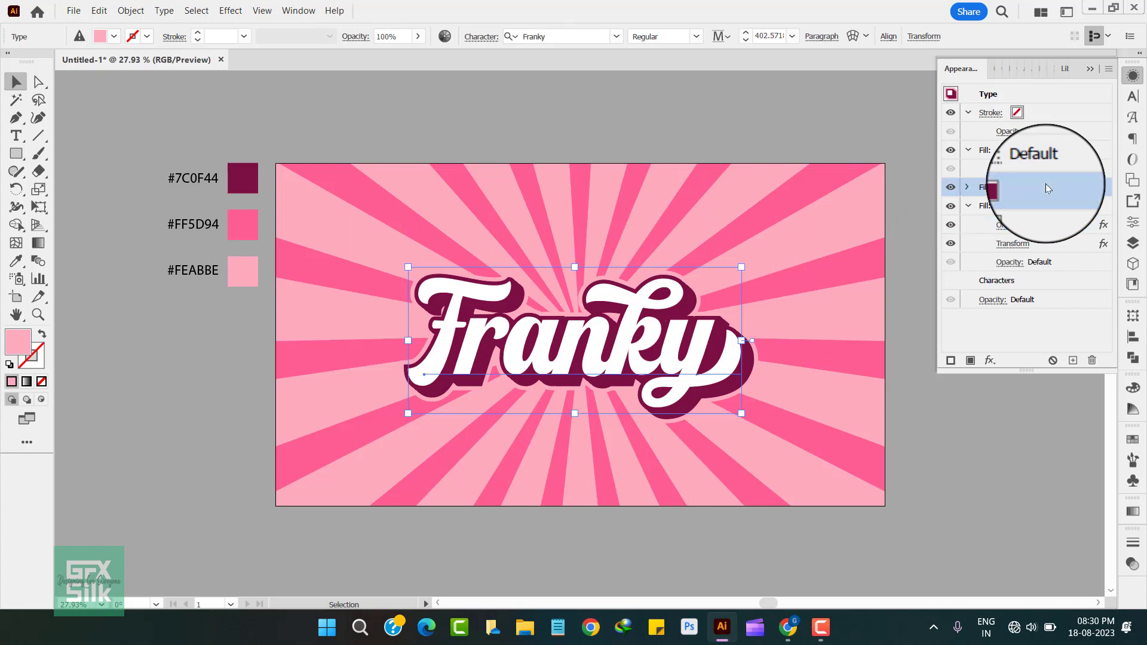
click(990, 361)
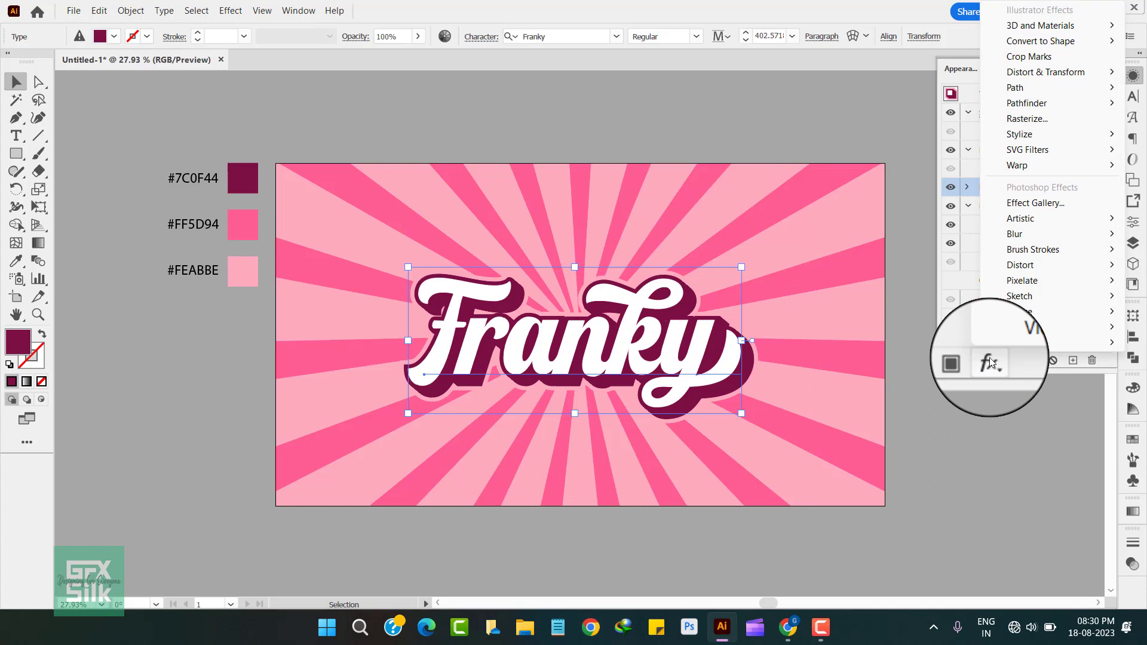
mouse_move(1024, 160)
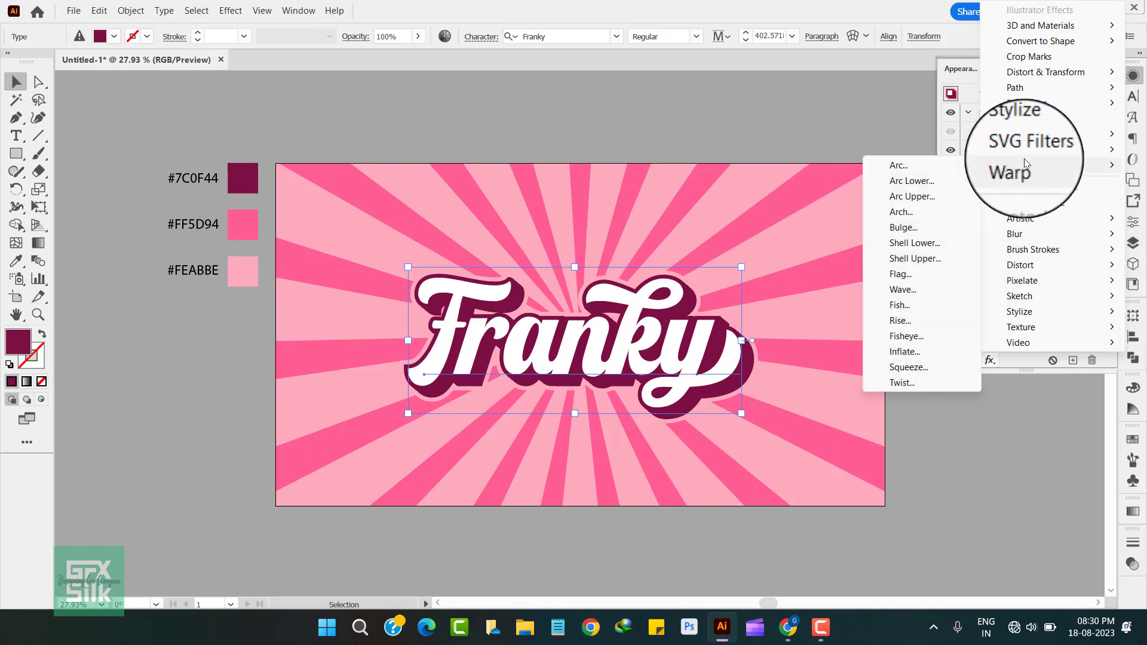
click(900, 166)
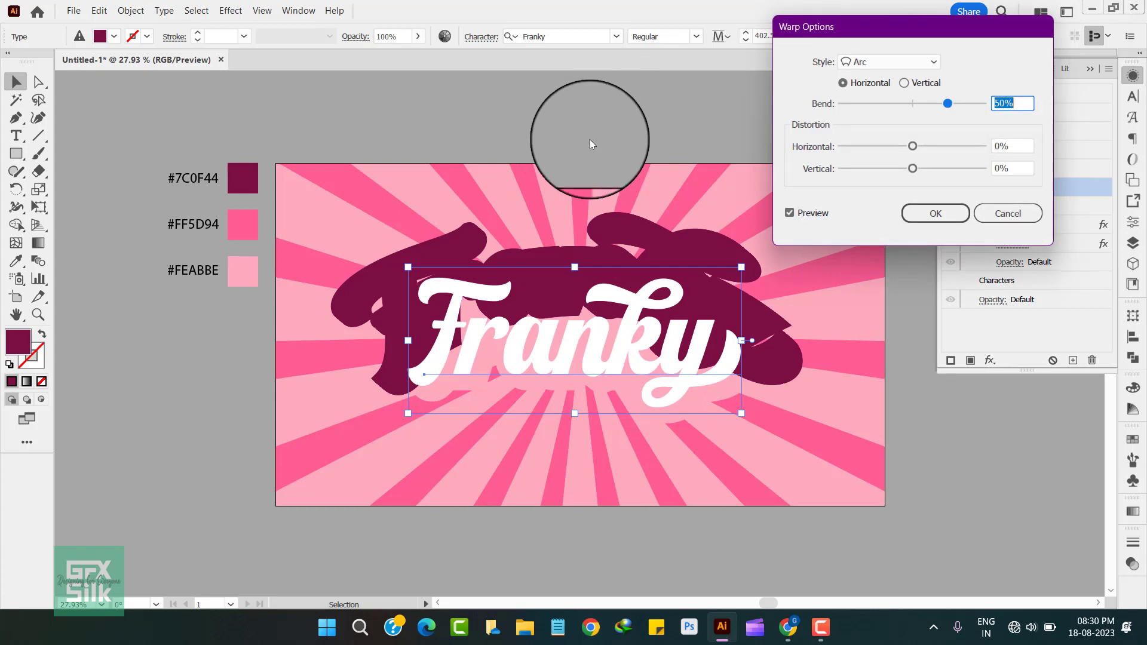
click(929, 62)
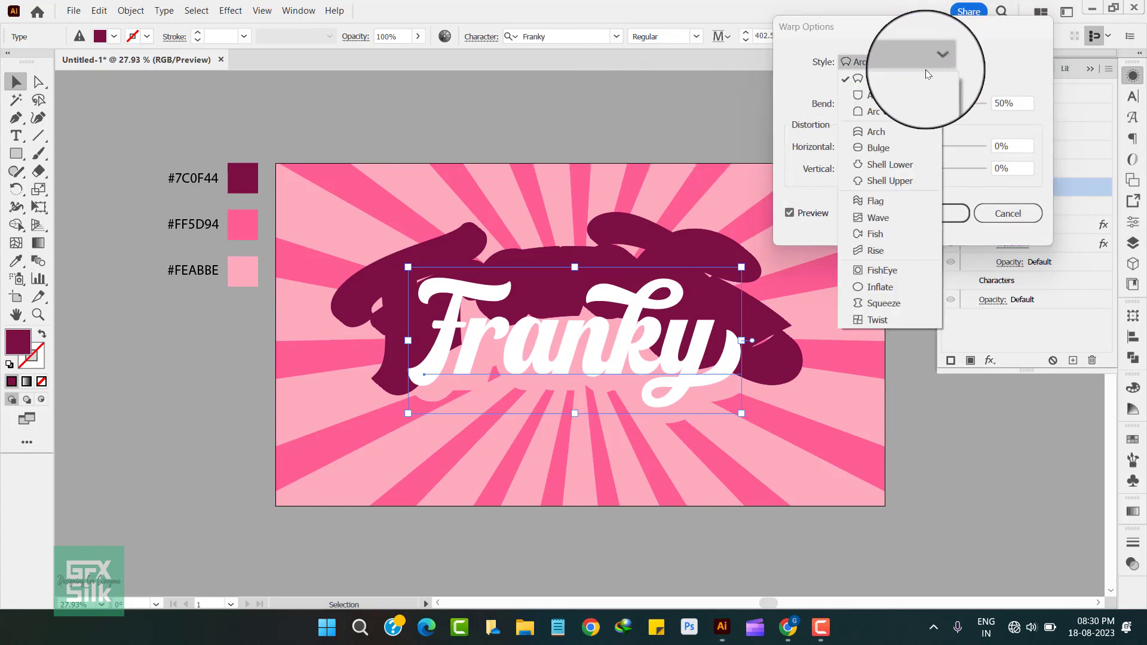
click(886, 243)
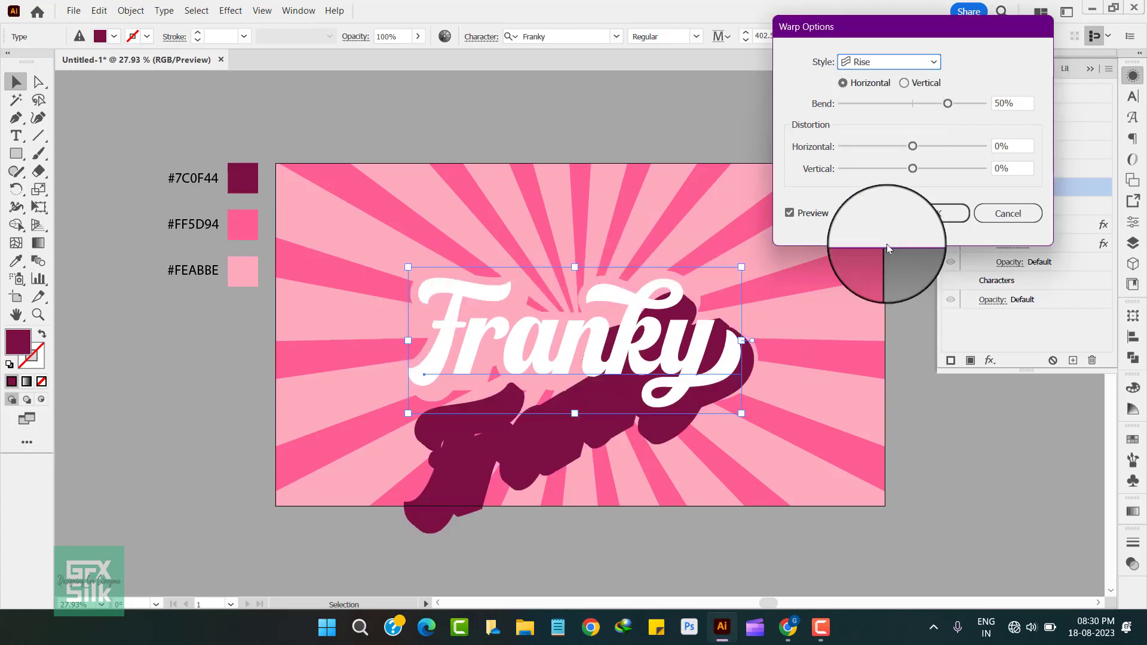
mouse_move(932, 107)
mouse_down()
mouse_move(945, 107)
mouse_move(920, 111)
mouse_up()
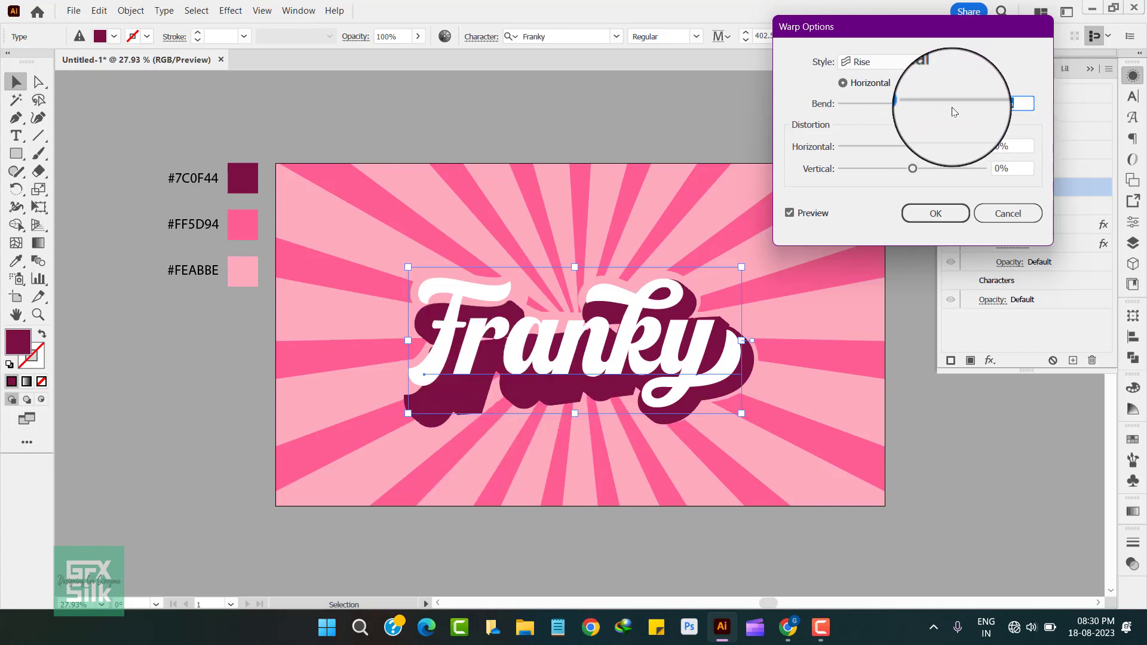
click(922, 208)
Step: Apply a matching Rise warp with a 10% horizontal bend to the #FEABBE fill
click(1037, 202)
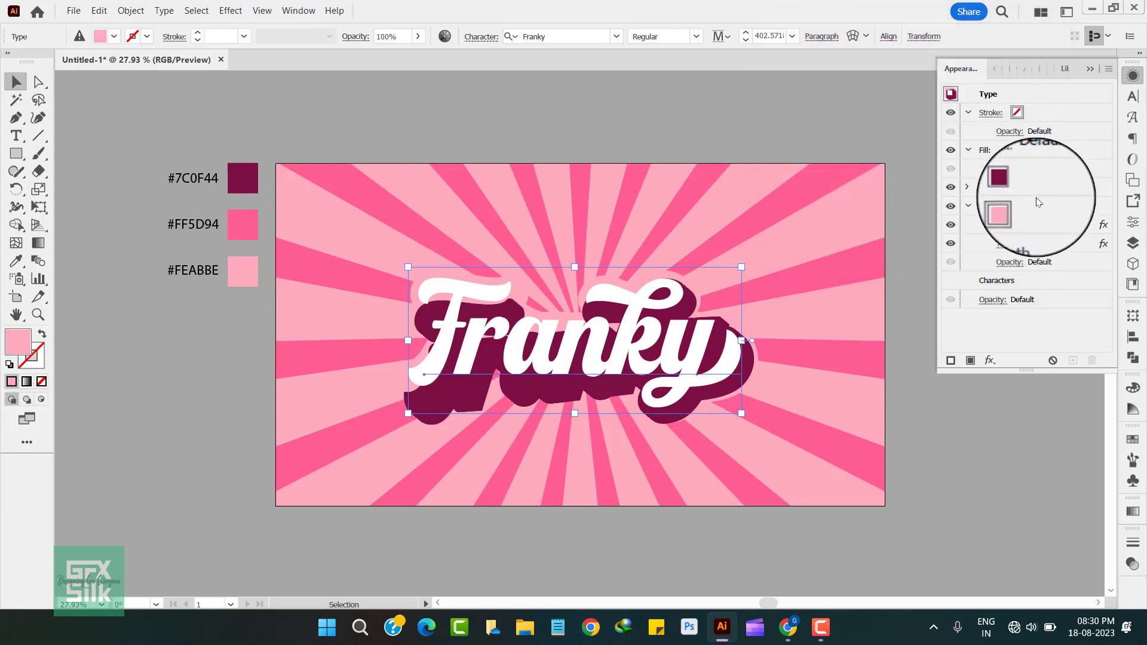
click(990, 361)
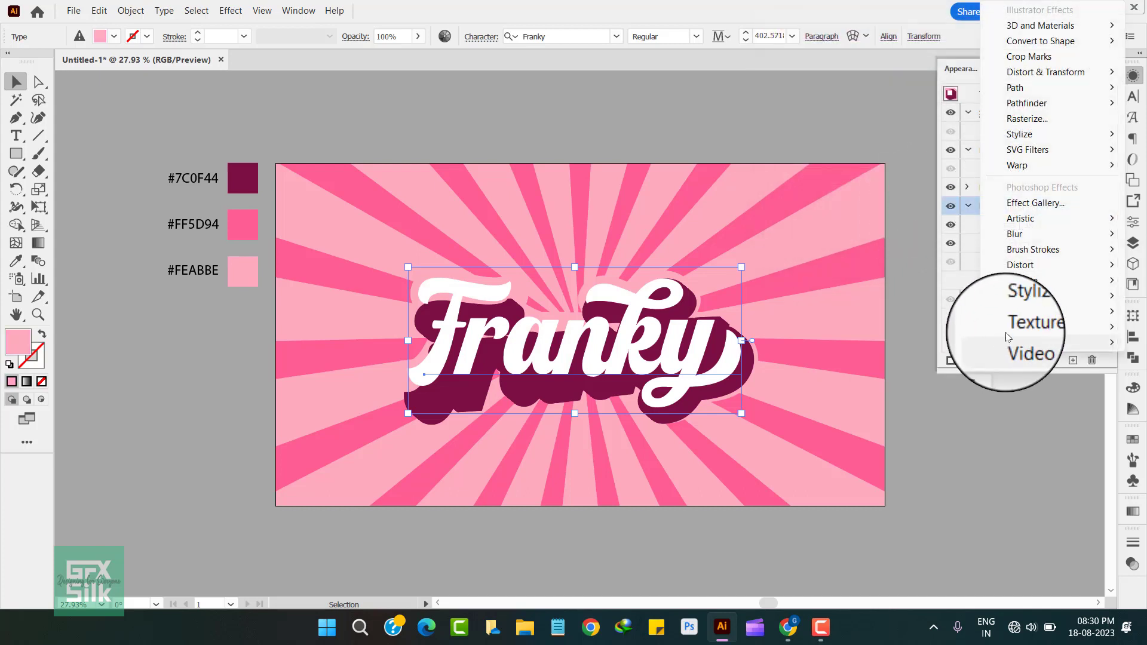
mouse_move(1022, 165)
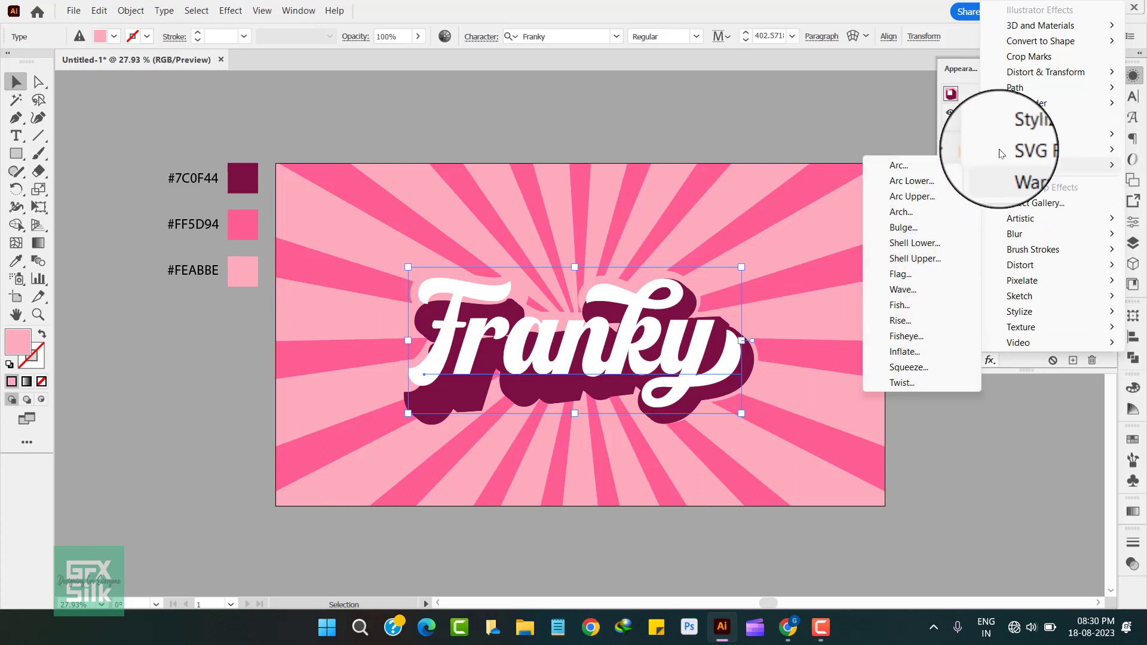
click(923, 167)
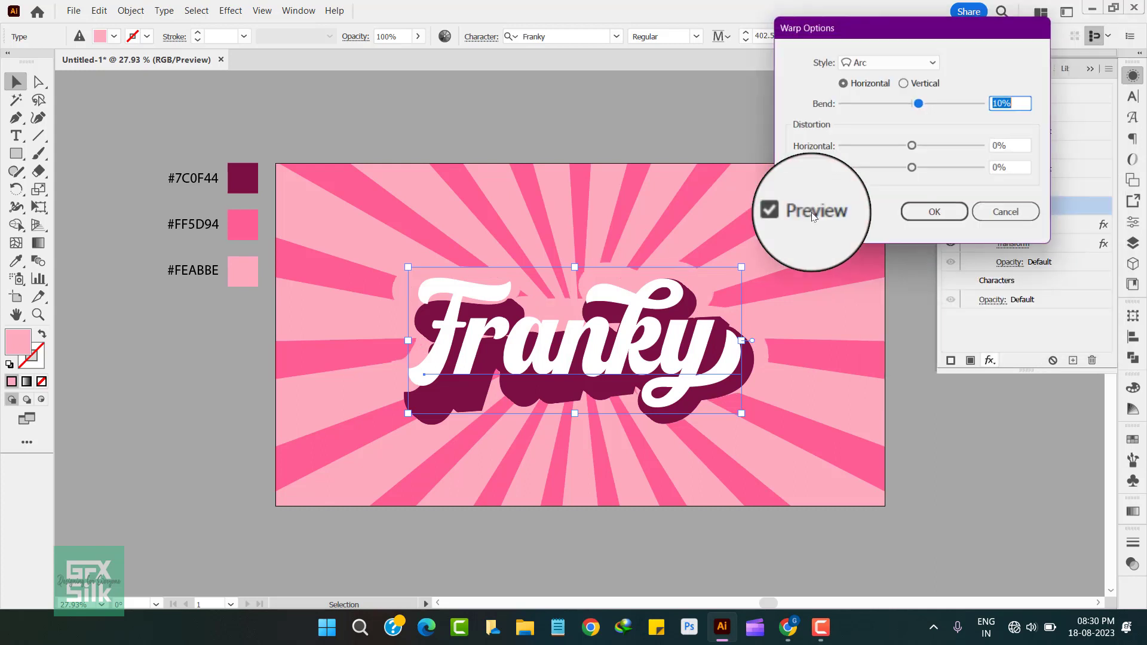
click(914, 61)
click(879, 251)
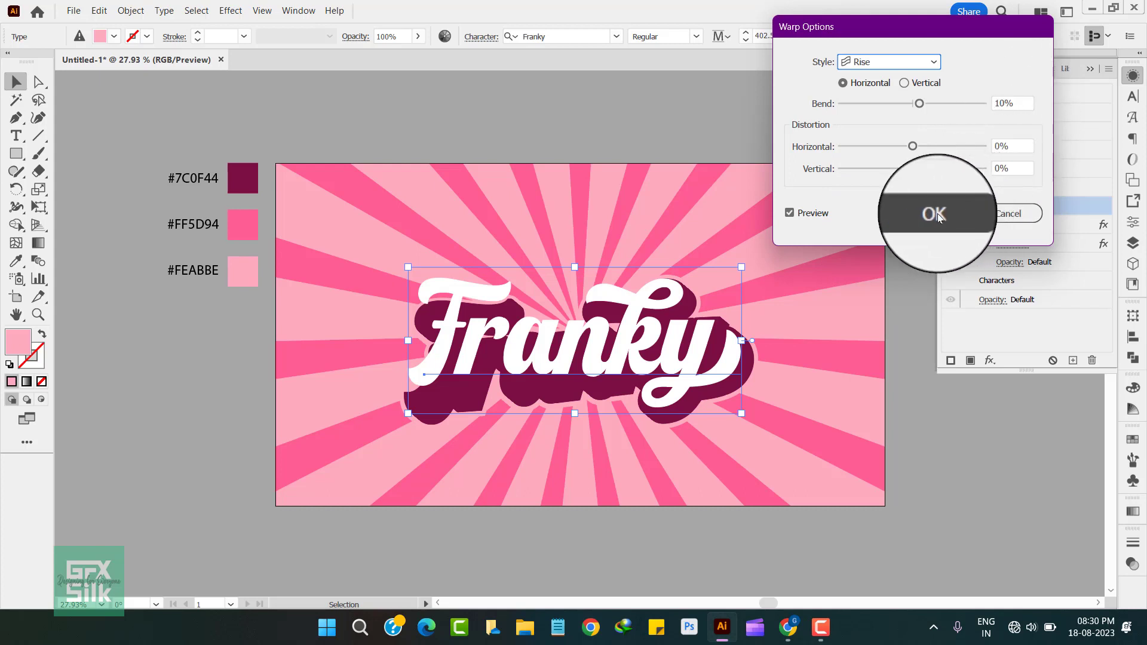
click(936, 215)
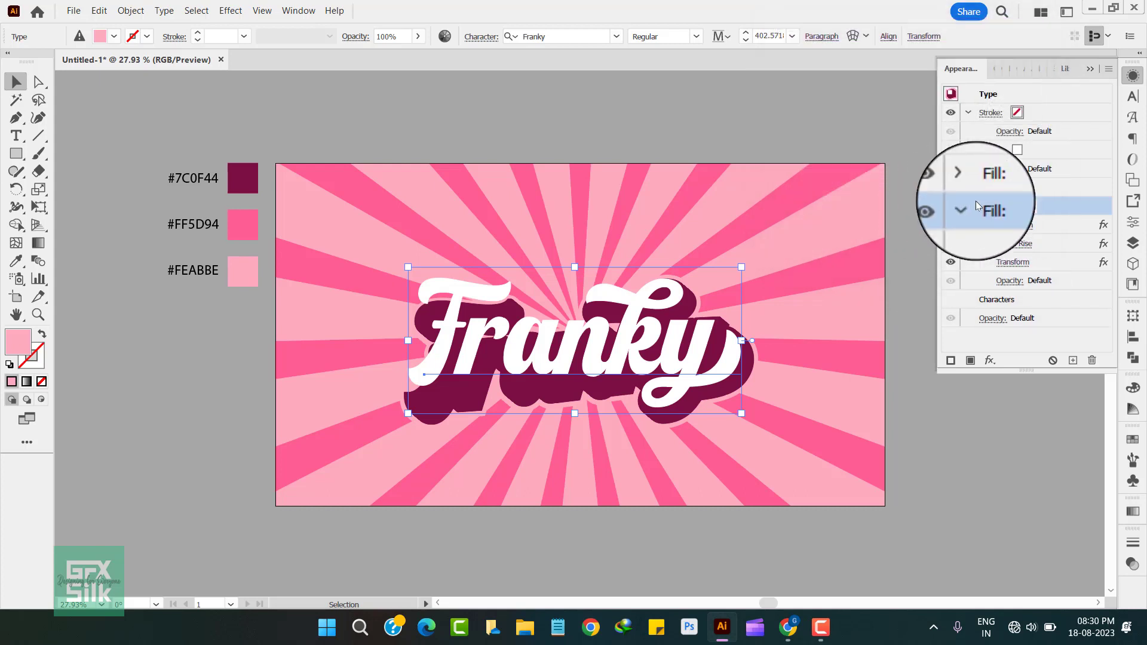
Step: Apply a Rise warp with a 10% horizontal bend to the white fill and deselect the lettering
click(1046, 151)
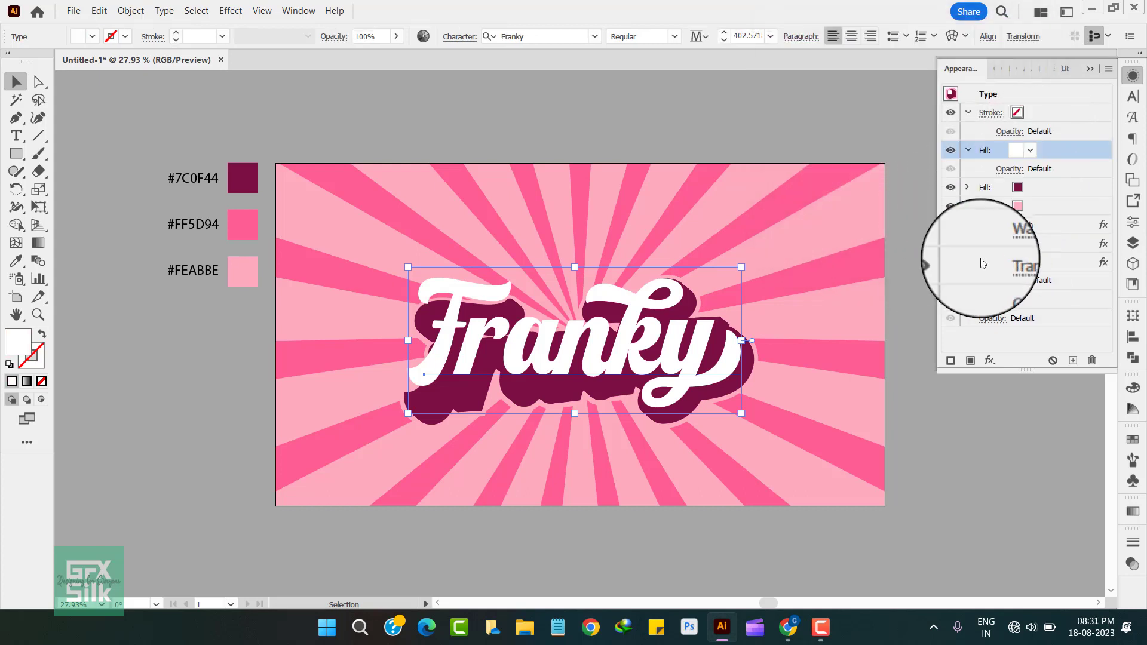
click(990, 361)
mouse_move(1018, 160)
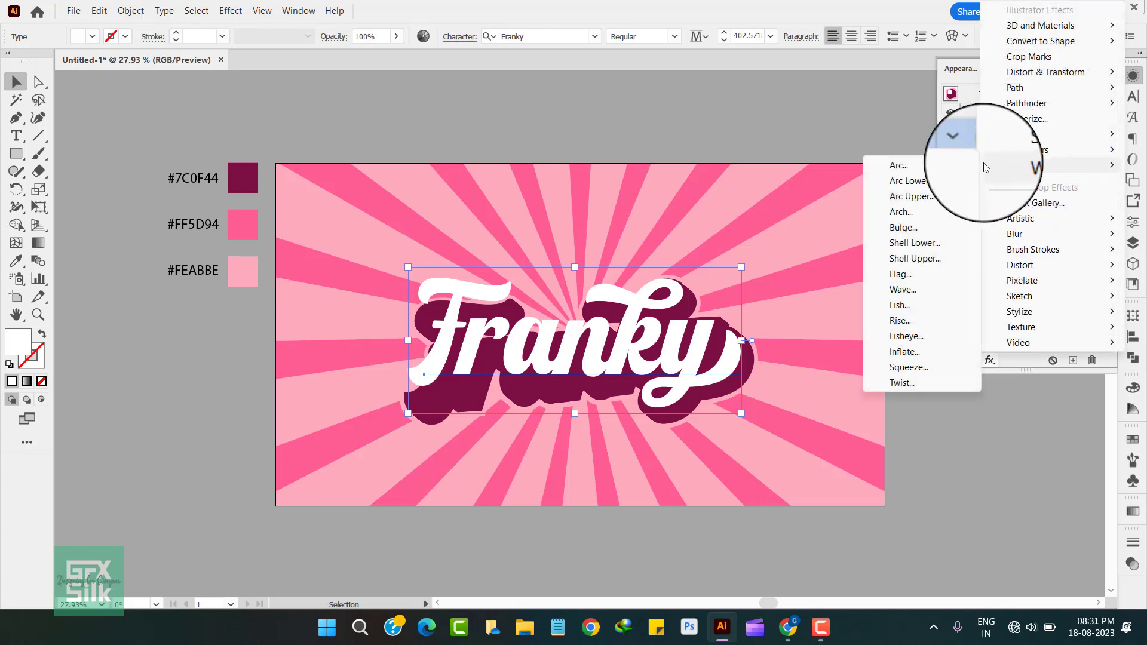
click(923, 168)
click(873, 61)
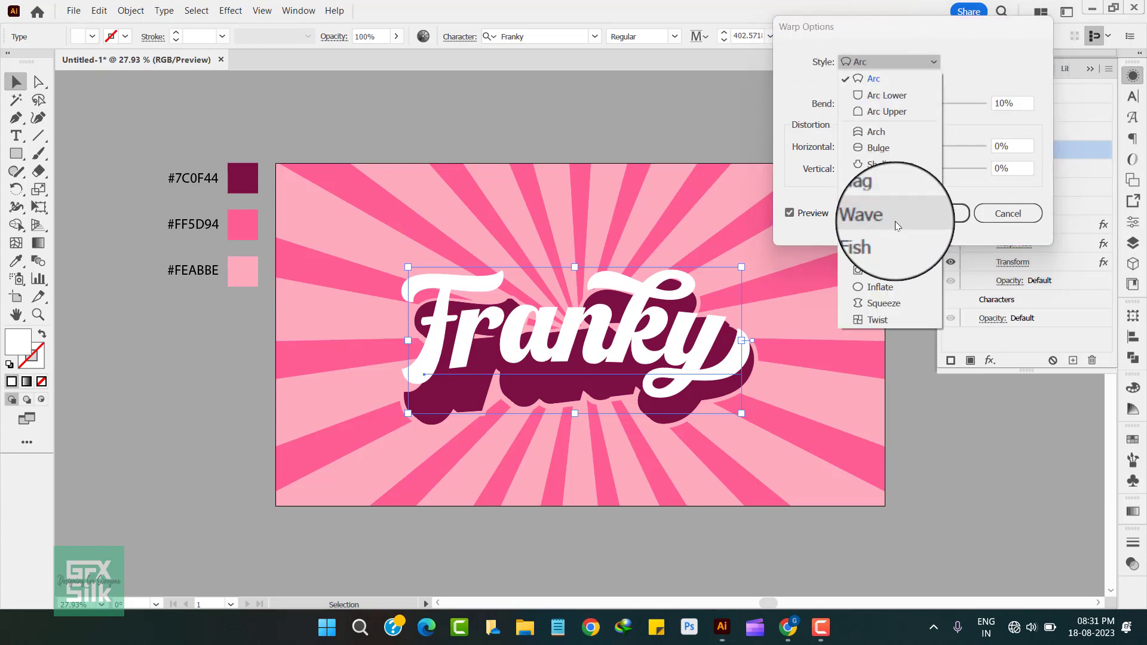
click(892, 255)
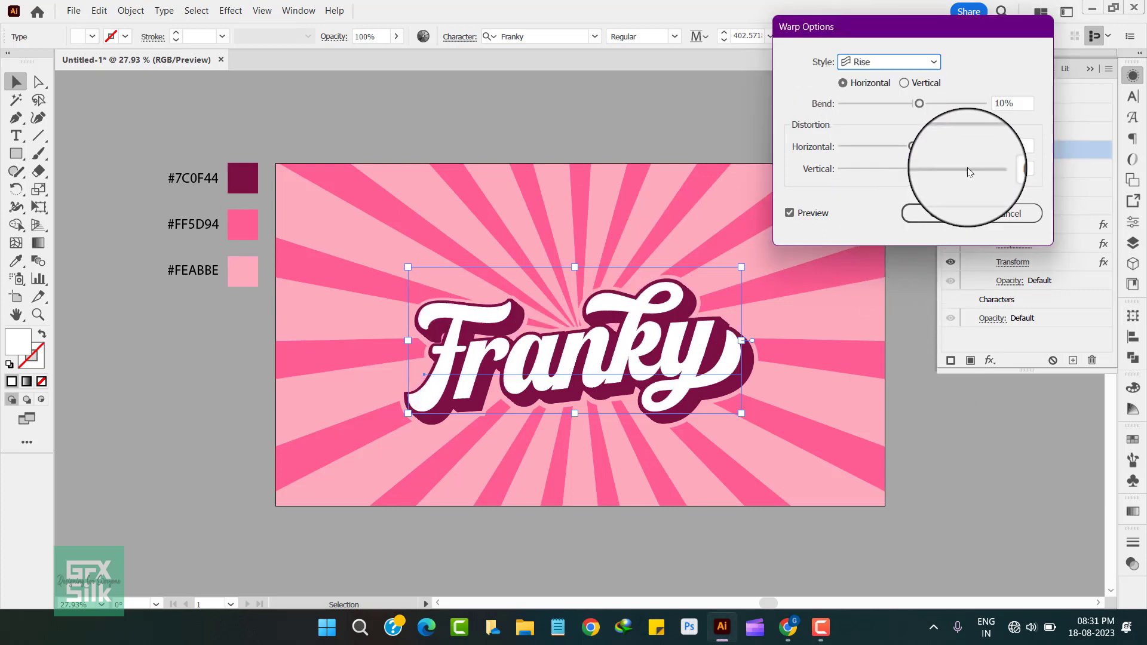
click(937, 216)
click(773, 119)
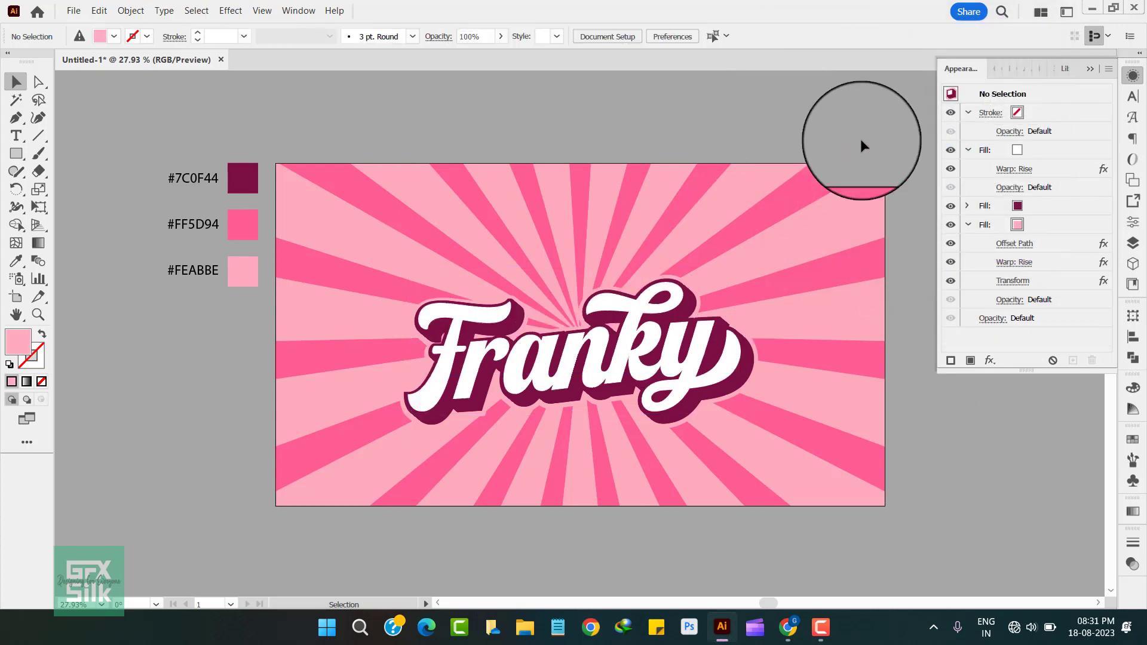
Step: Move the Franky lettering slightly up and enlarge it proportionally to a font size of about 426, then deselect it
drag(722, 359, 705, 333)
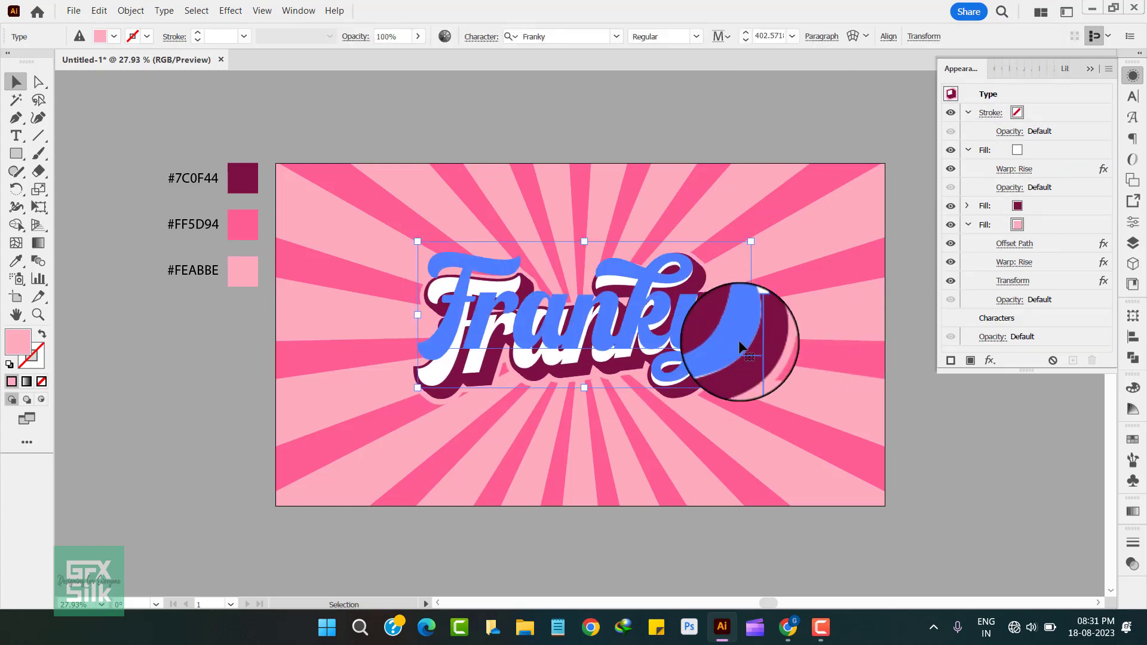
drag(752, 385, 757, 391)
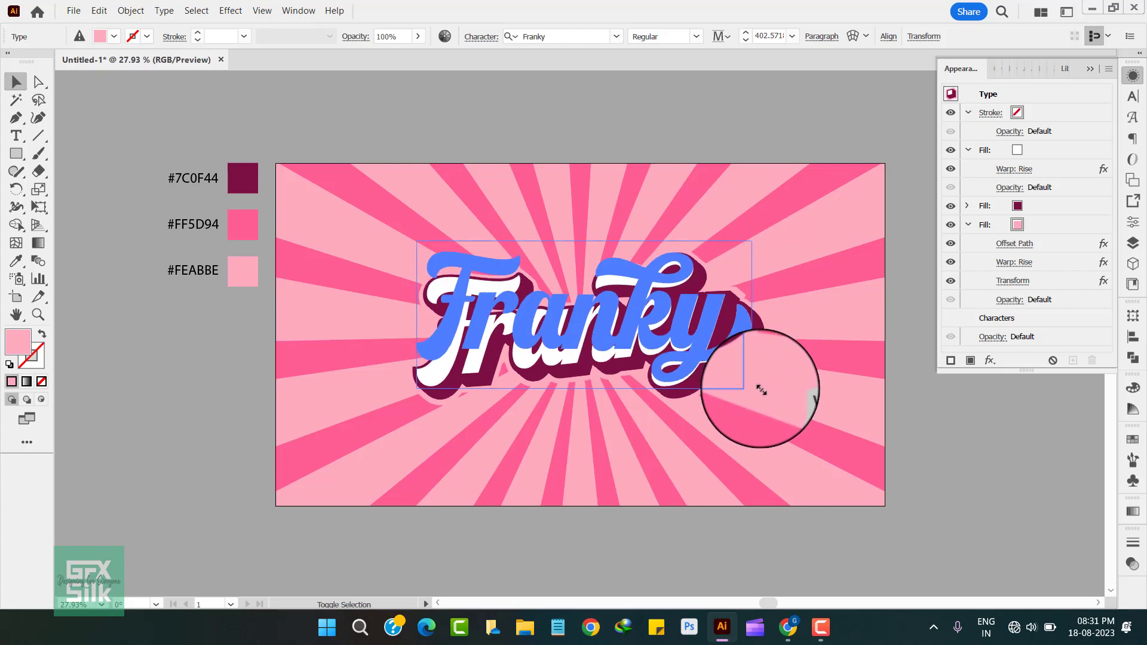
drag(761, 390, 762, 395)
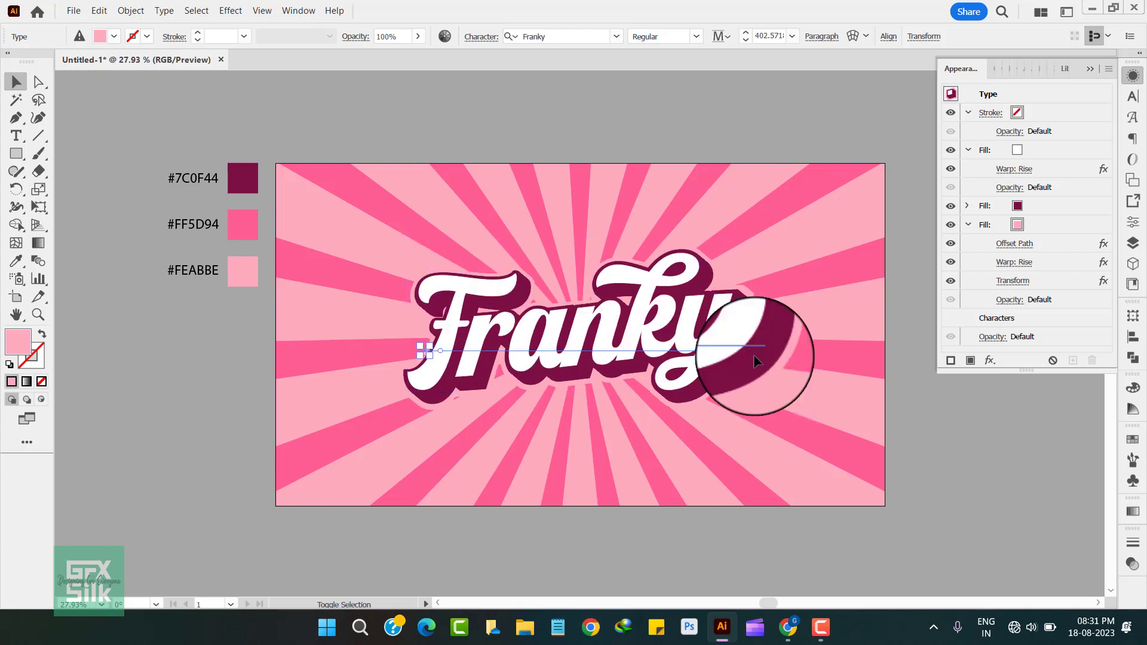
click(674, 117)
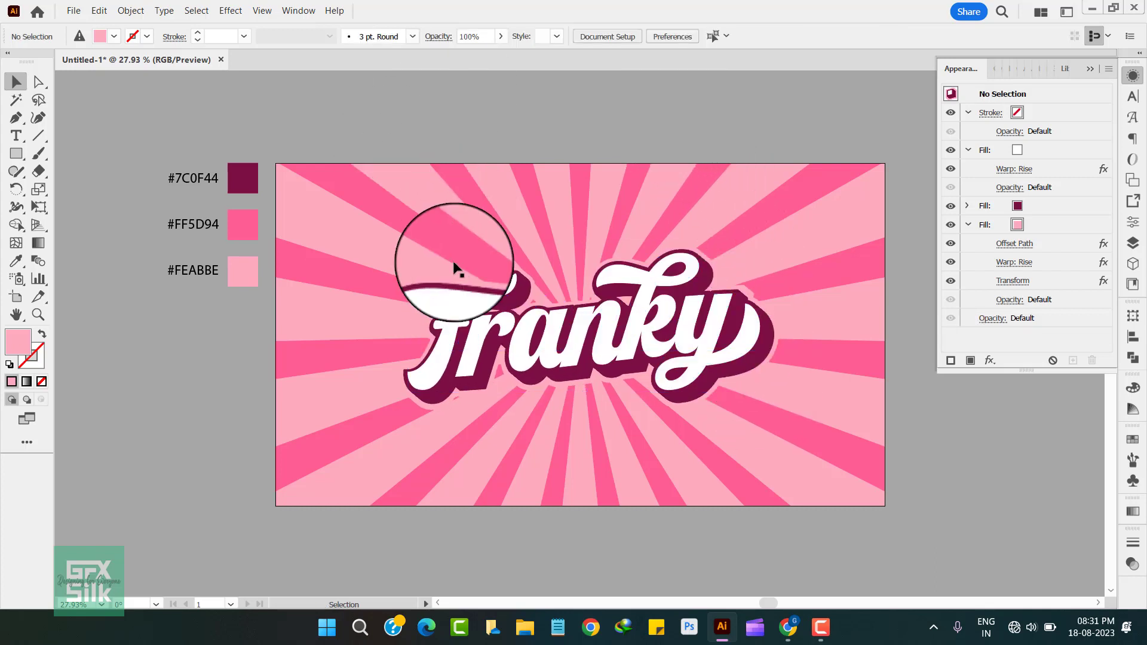
Step: Draw a small upright four-pointed star with the Star tool beside the artboard, below the colour swatches
click(17, 157)
click(52, 228)
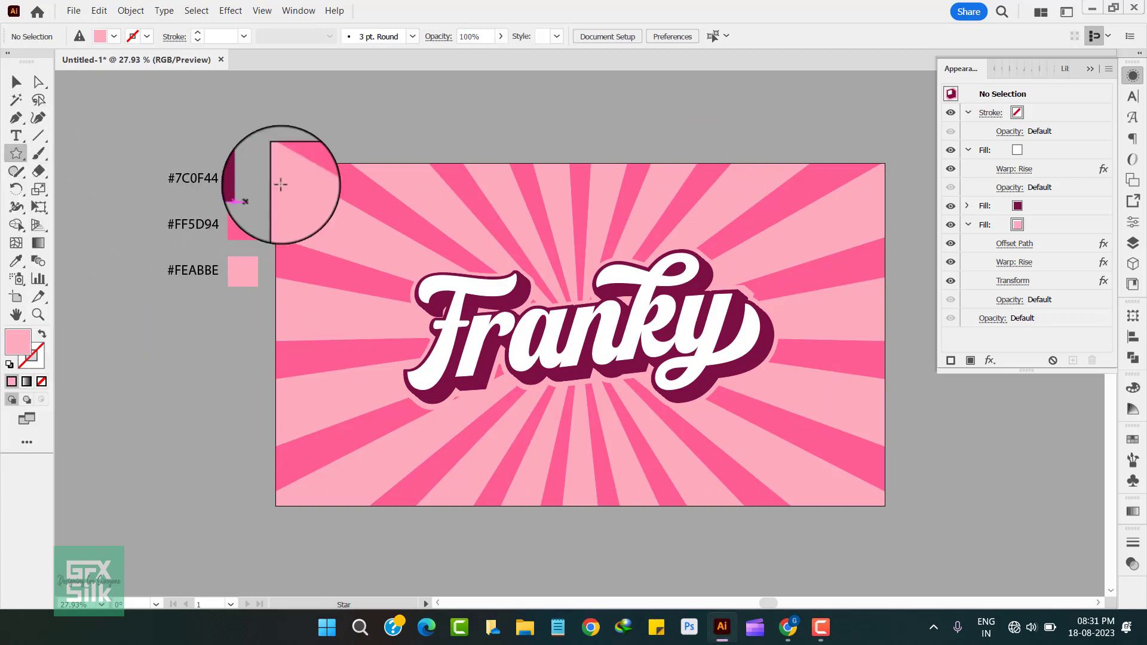
drag(200, 370, 221, 391)
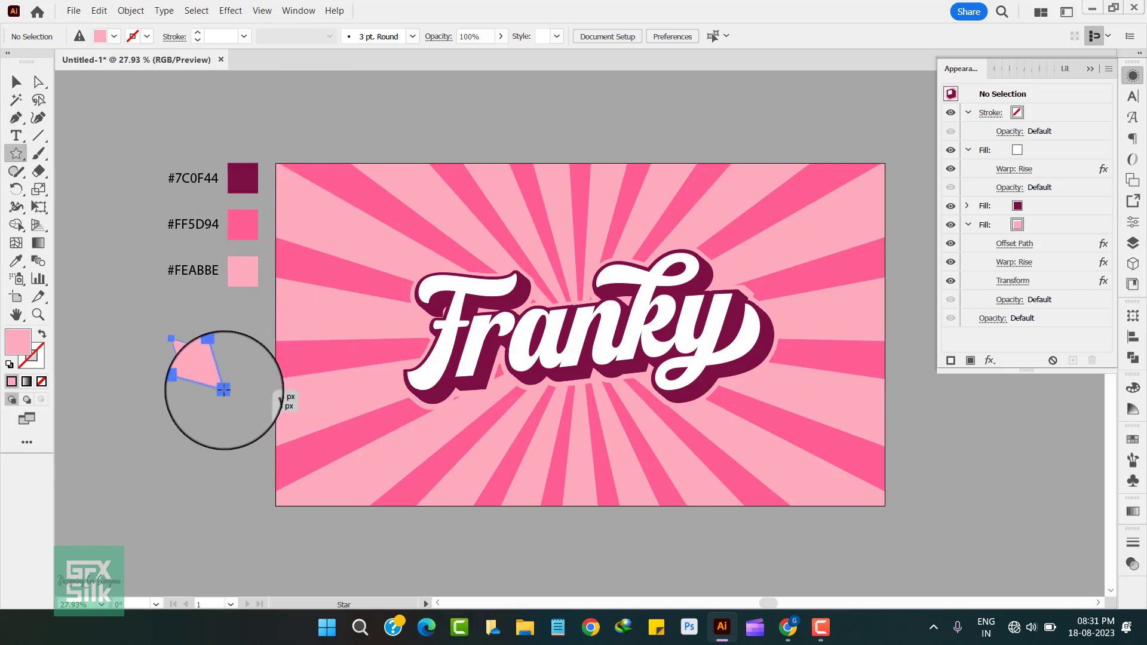
drag(224, 391, 198, 397)
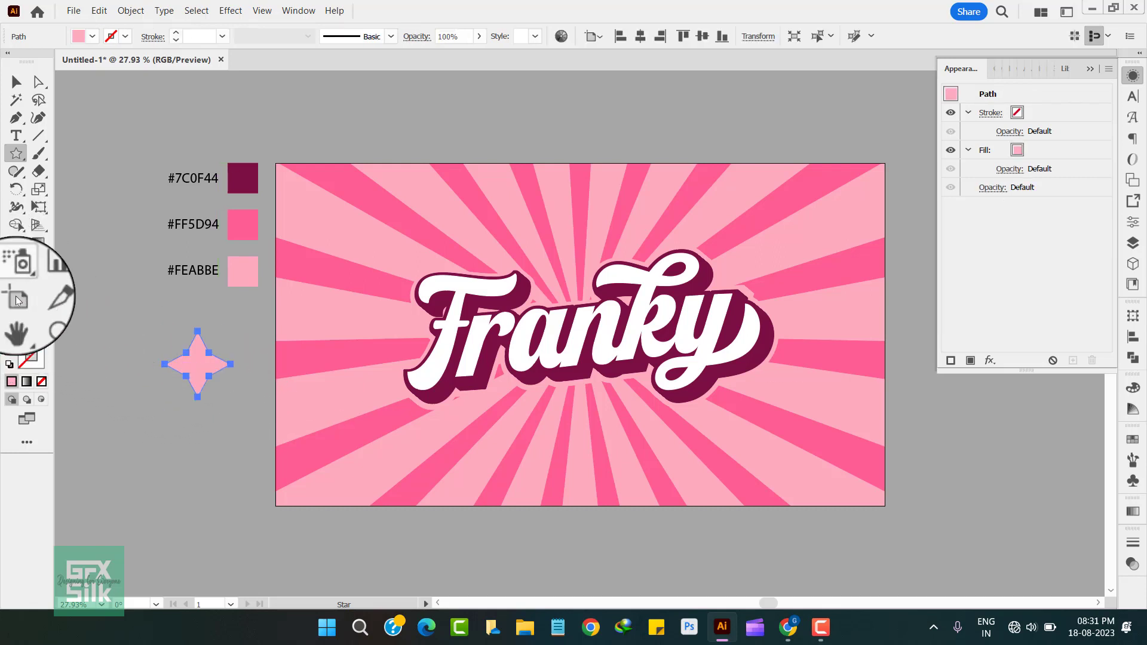
Step: Change the four-pointed star's fill colour to white, #FFFFFF
double_click(15, 344)
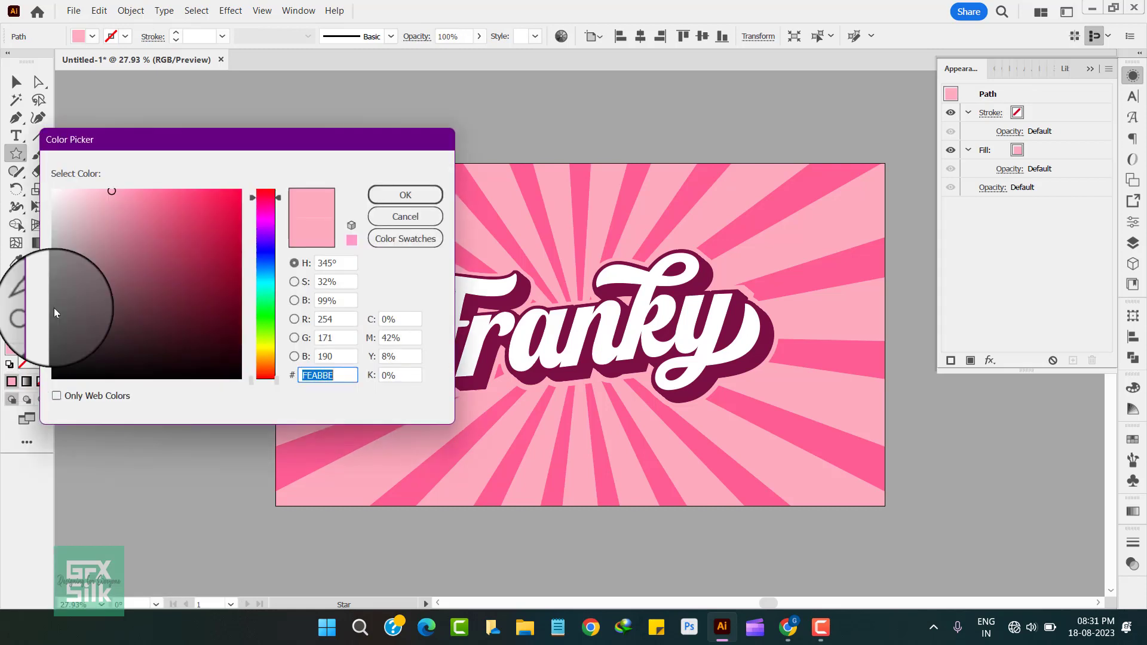
mouse_move(54, 312)
mouse_down()
mouse_move(57, 251)
mouse_move(18, 206)
mouse_up()
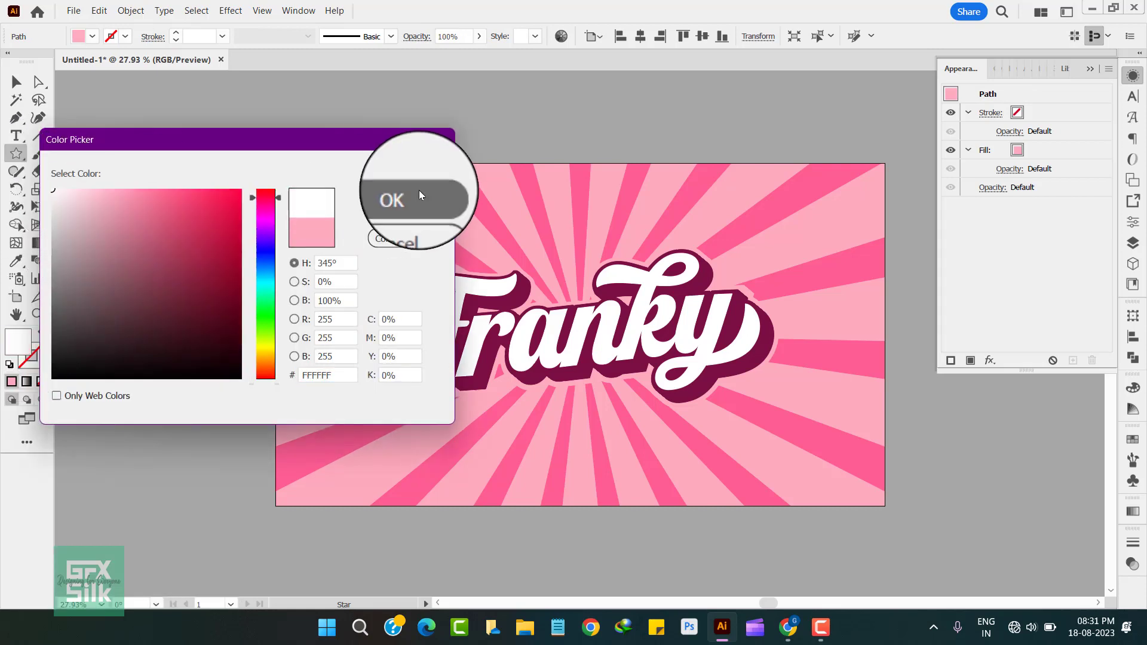
click(418, 190)
Step: Apply a Gaussian Blur with a 10-pixel radius to the white star and deselect it
click(16, 82)
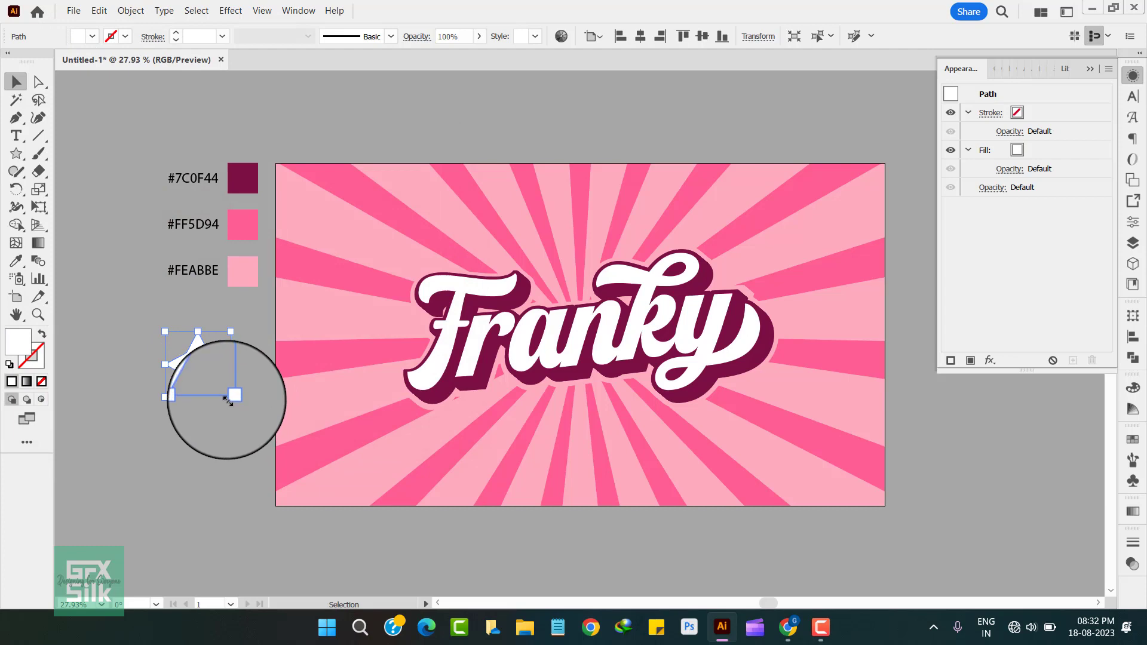
click(230, 11)
mouse_move(370, 300)
click(419, 298)
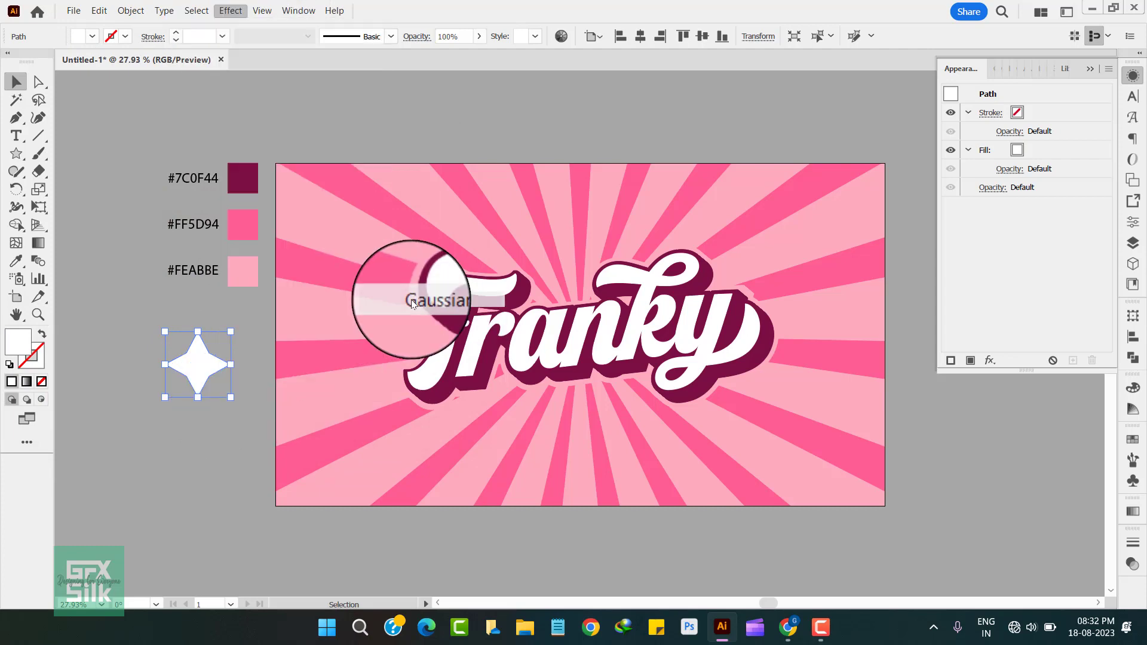
double_click(668, 166)
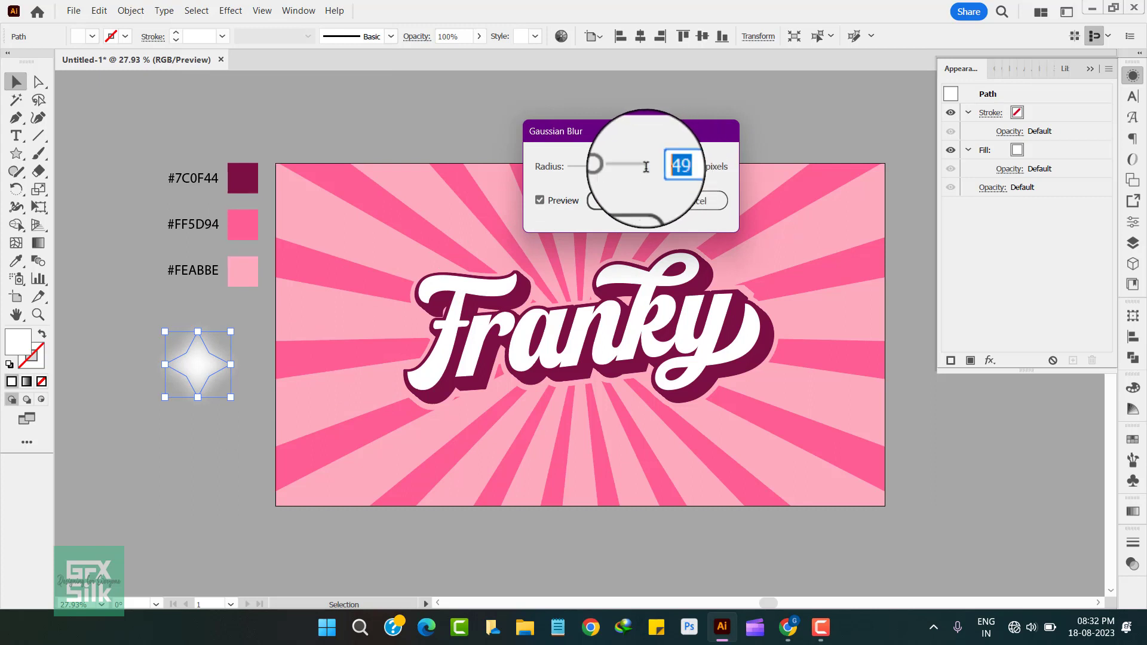
text(10)
click(629, 200)
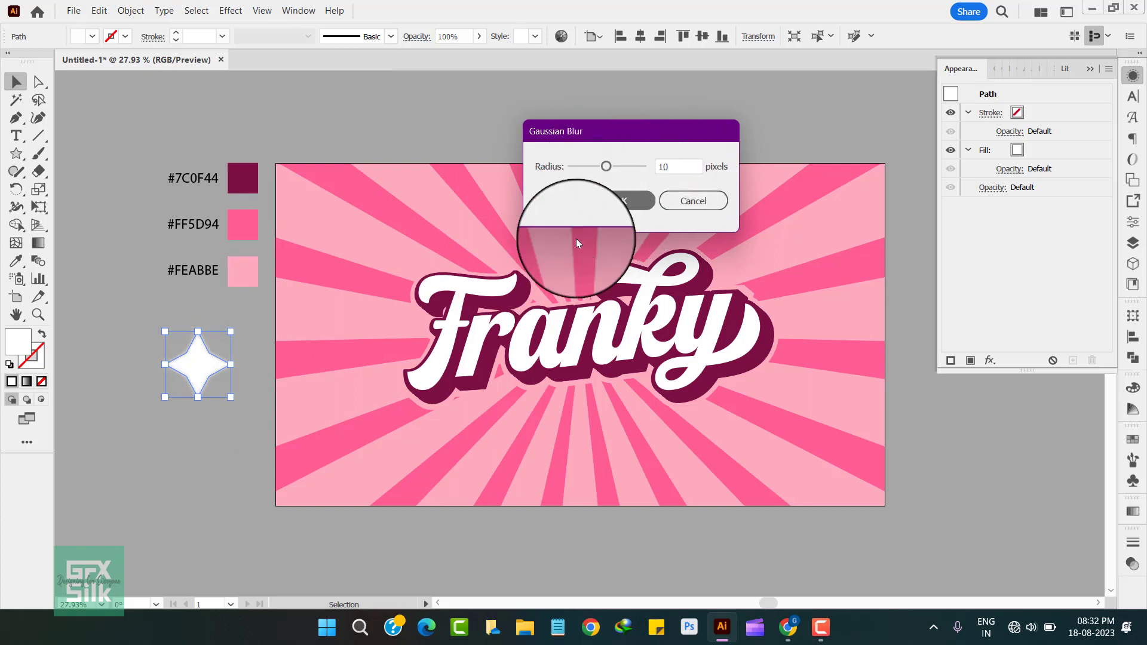
click(199, 422)
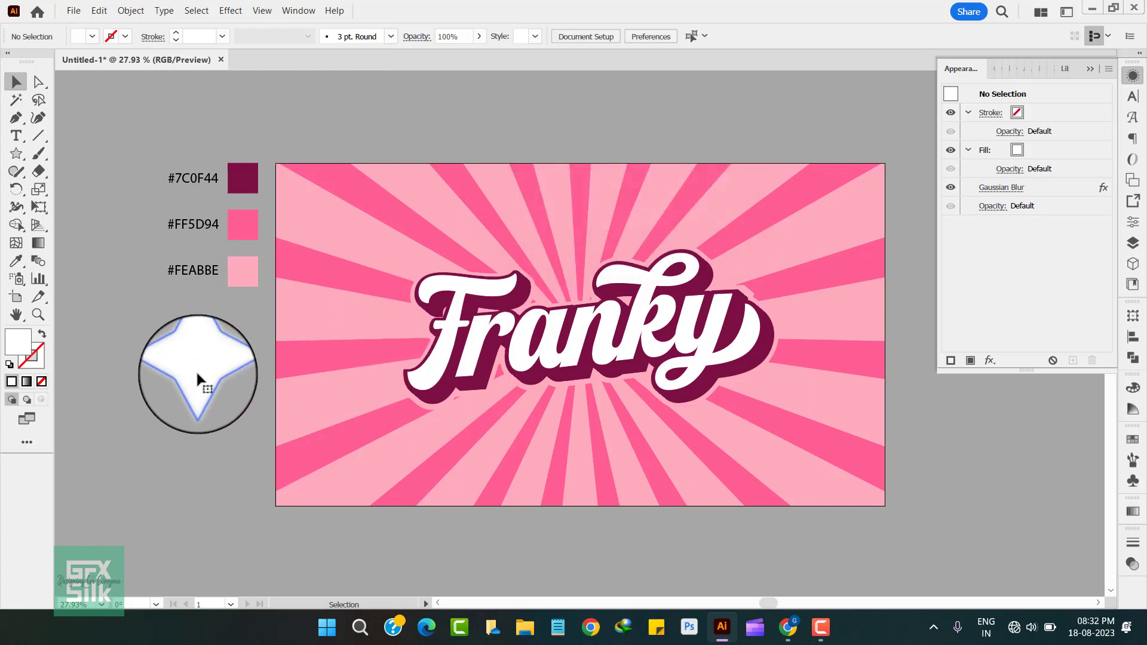
Step: Shrink the white star to a small sparkle, place it on the dark pink ray beside the letter F, and deselect it
click(196, 374)
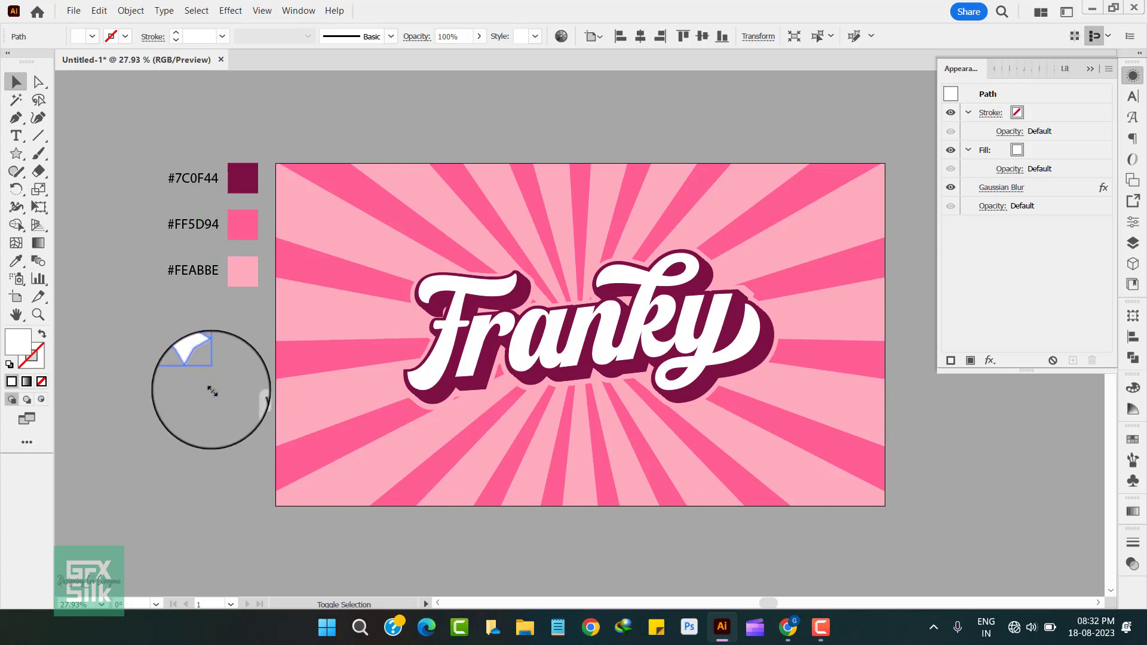
drag(211, 389, 359, 288)
click(200, 404)
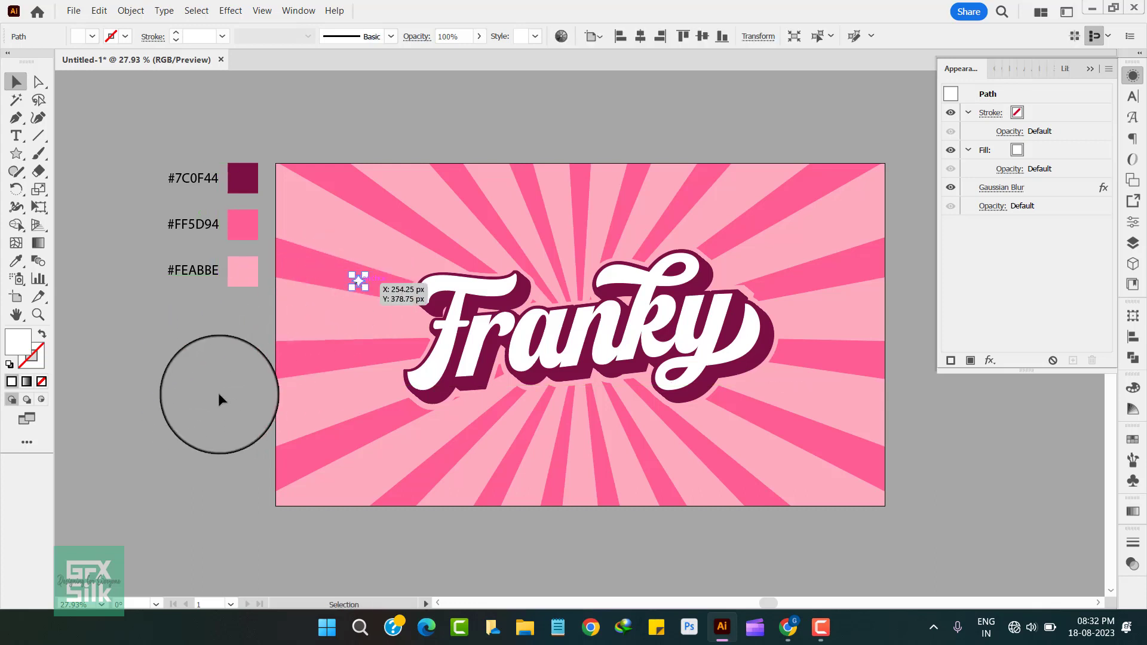
click(210, 377)
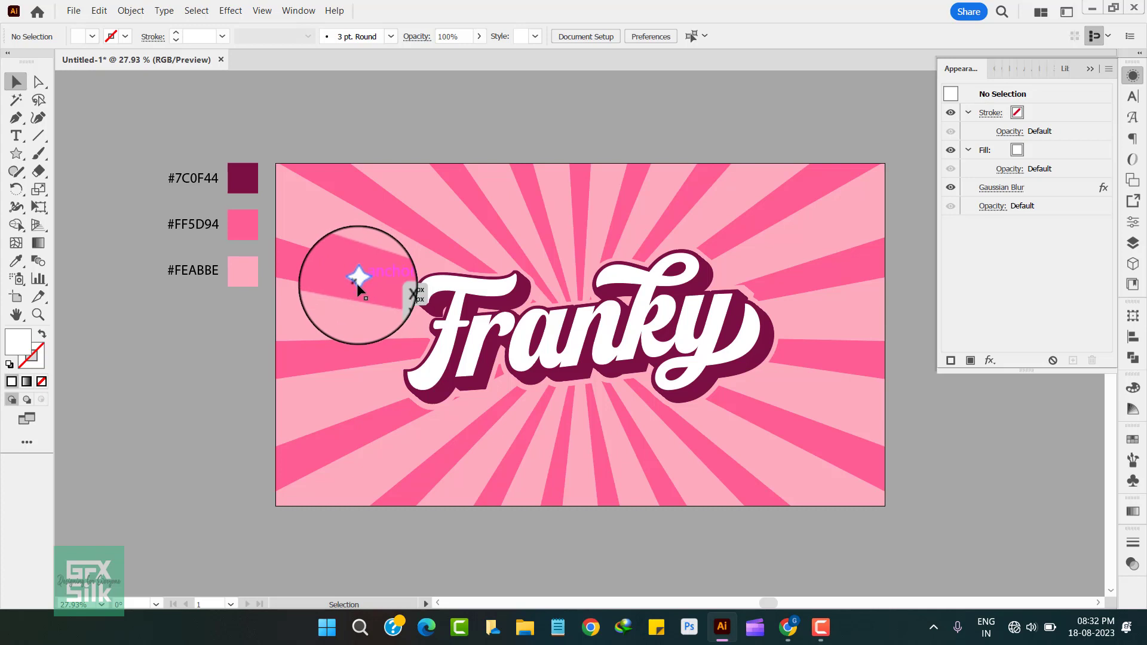
Step: Duplicate the small star onto four other dark pink rays: right of, below, above left and above right of the lettering
drag(359, 288, 810, 358)
drag(560, 460, 760, 215)
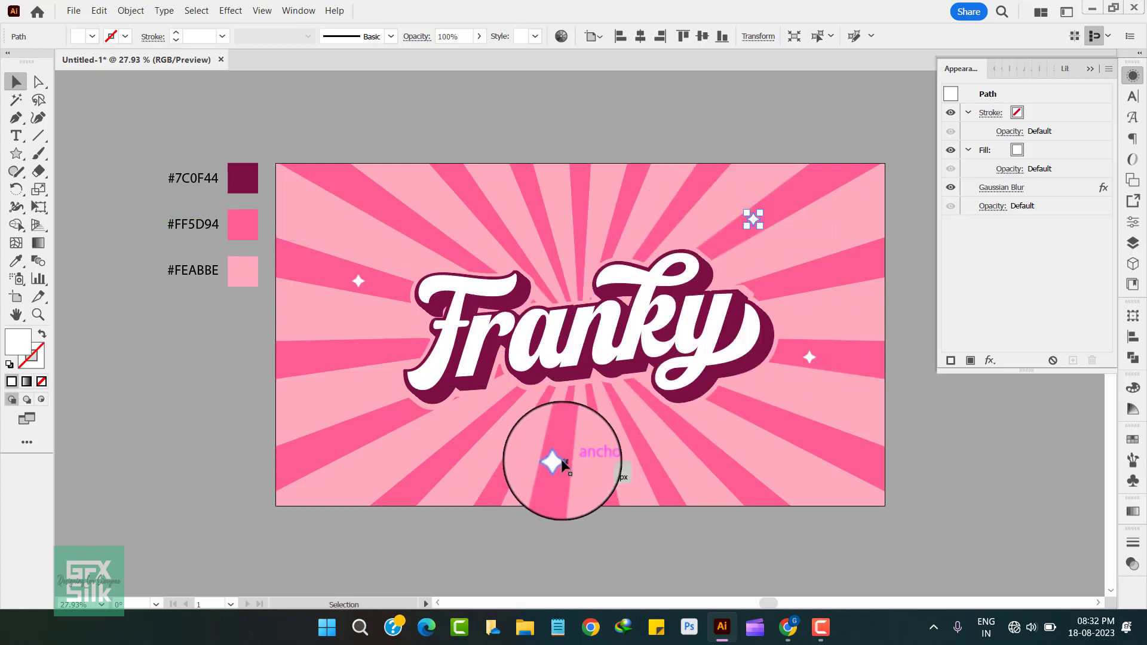
drag(556, 464, 479, 209)
click(190, 426)
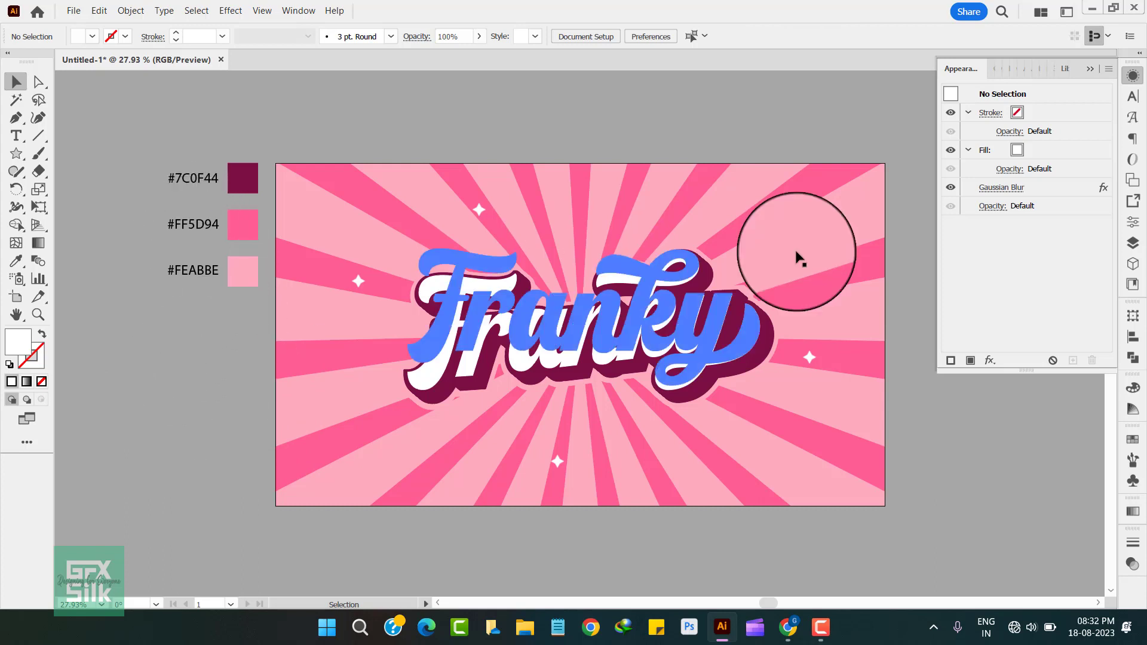
Step: Hide the appearance settings and examine the finished Franky artwork up close
click(1133, 75)
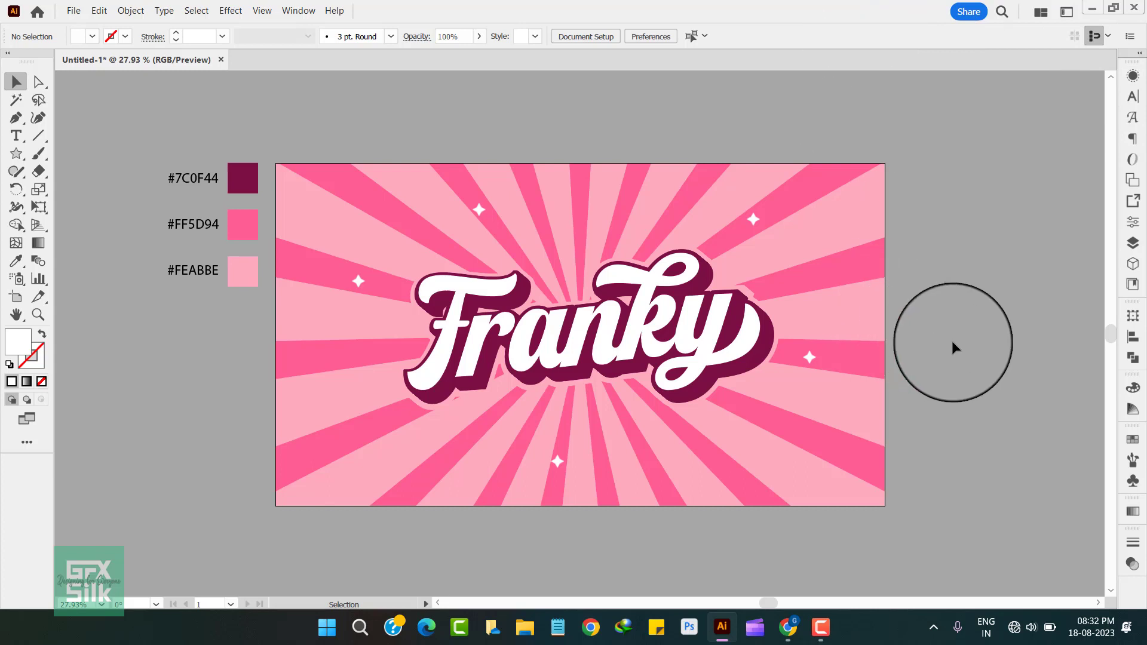
click(38, 315)
drag(561, 333, 614, 357)
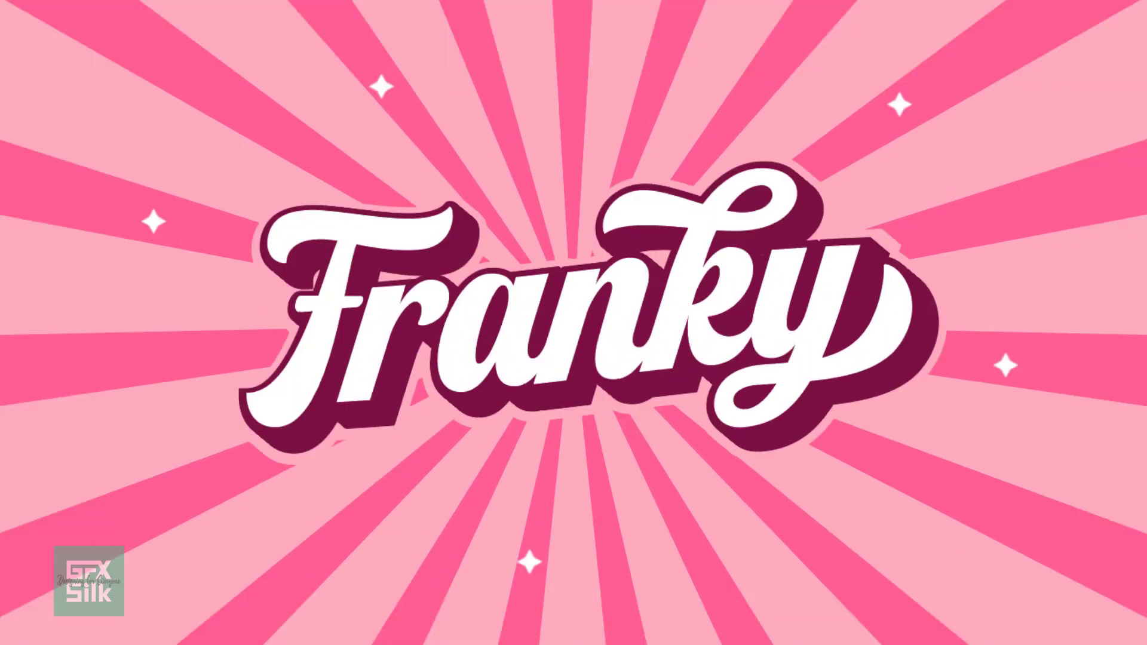